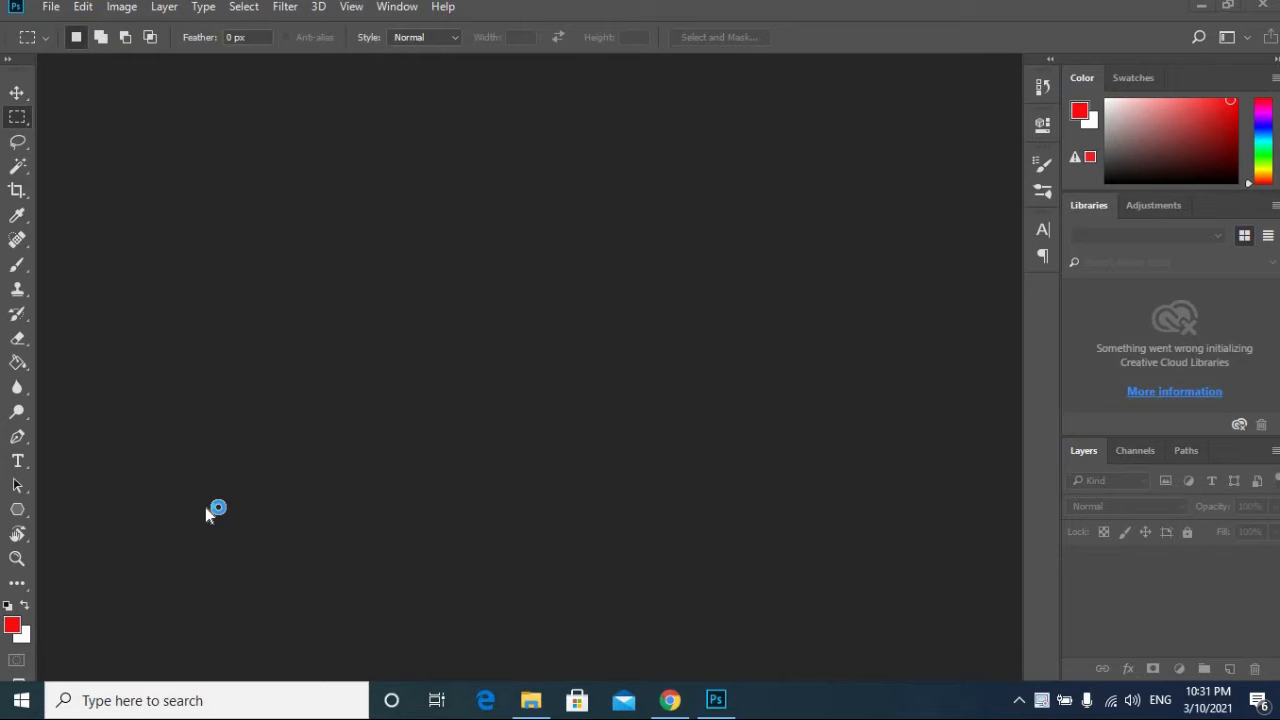
- Create a new landscape document, 29.7 x 21 cm at 300 pixels/inch, in 8-bit RGB Color
{"action": "left_click", "coordinate": [51, 8]}
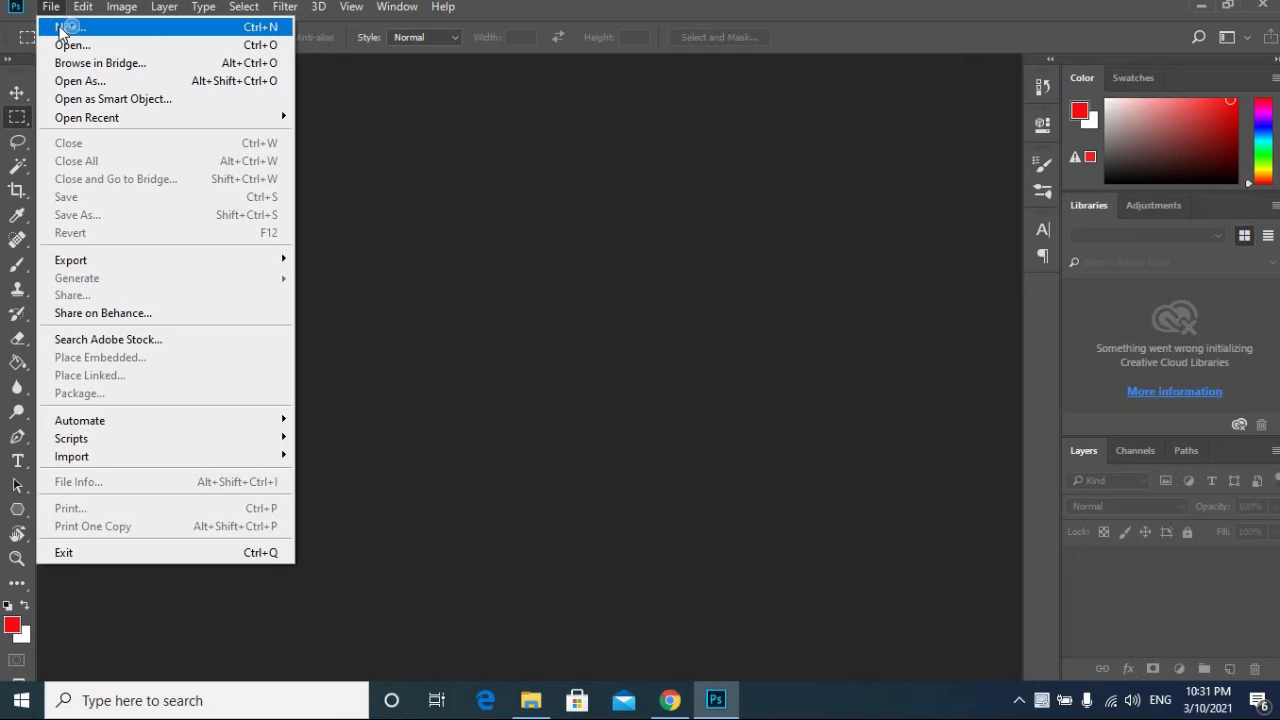
{"action": "left_click", "coordinate": [62, 30]}
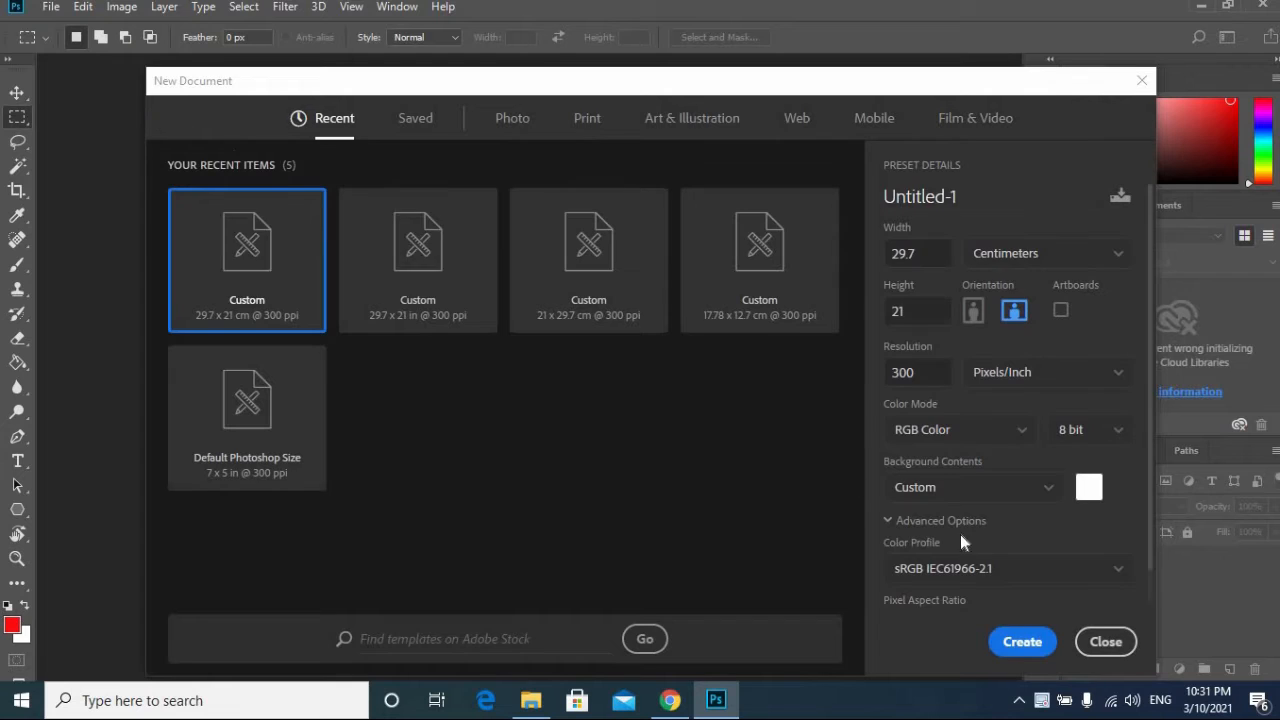
{"action": "left_click", "coordinate": [1022, 641]}
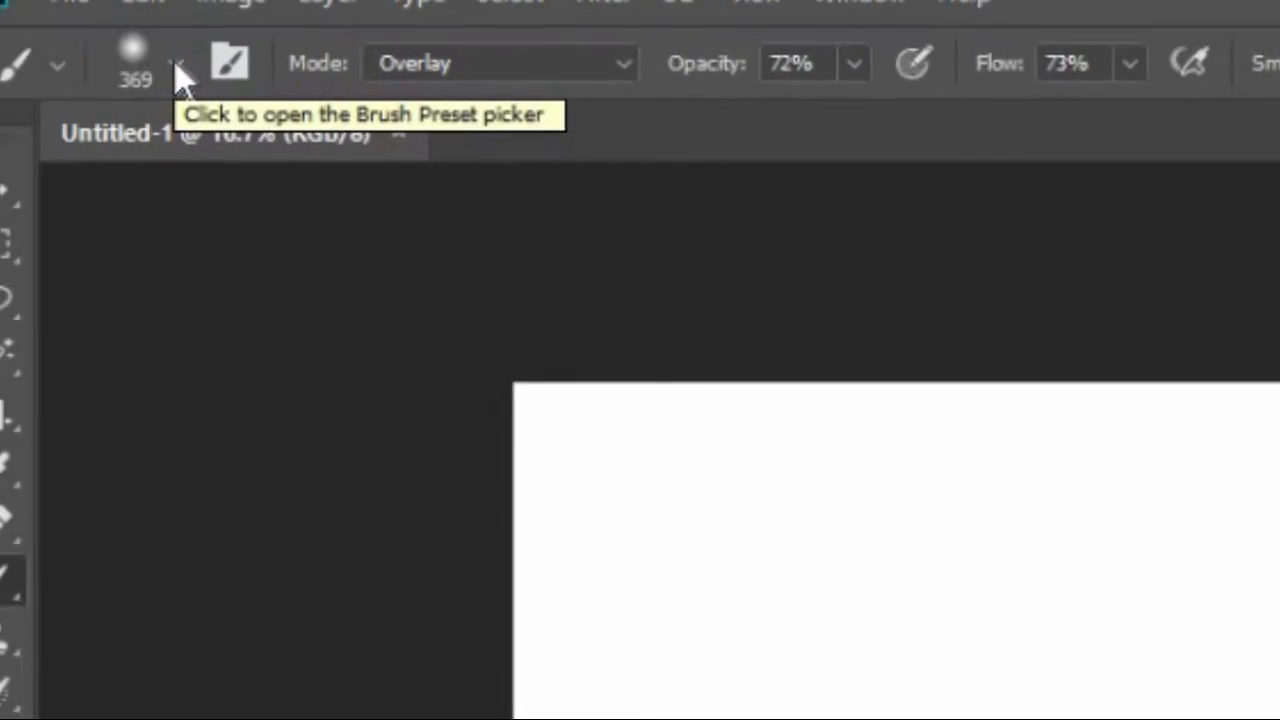
- Look through the brush preset groups and collapse the expanded ones, including General Brushes and Dry Media Brushes
{"action": "left_click", "coordinate": [176, 65]}
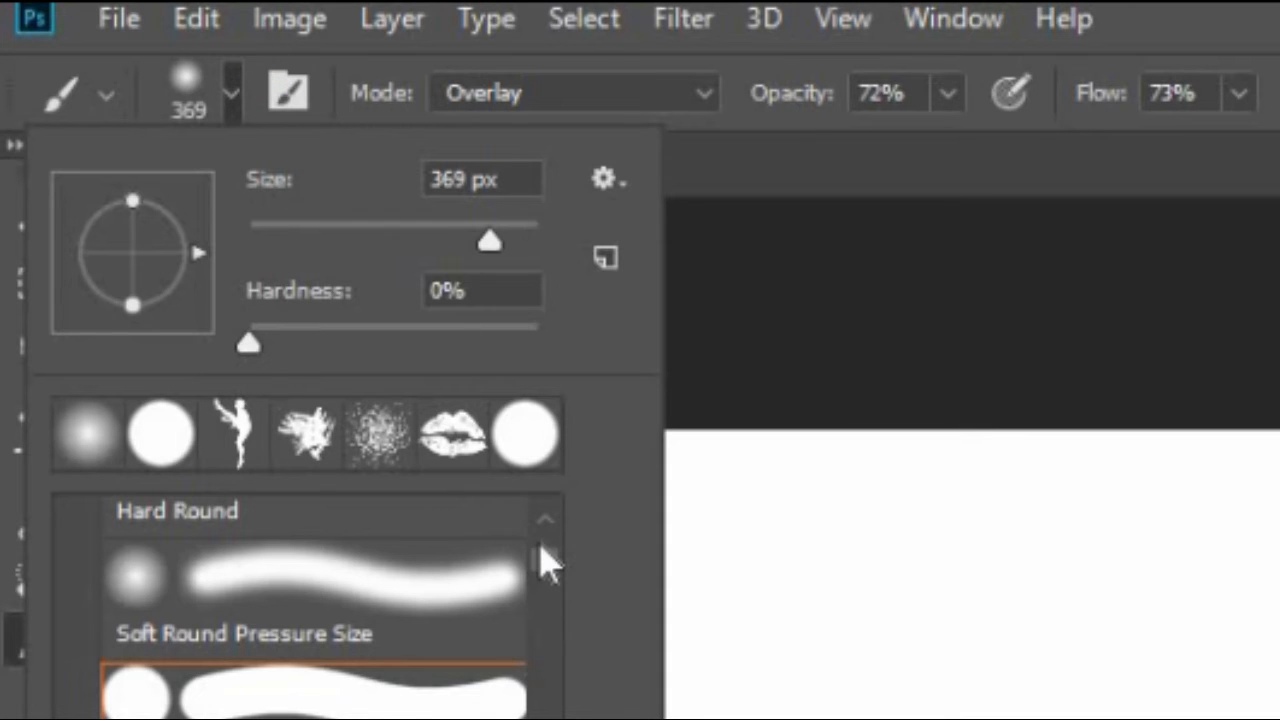
{"action": "scroll", "coordinate": [540, 565], "scroll_direction": "up", "scroll_amount": 2}
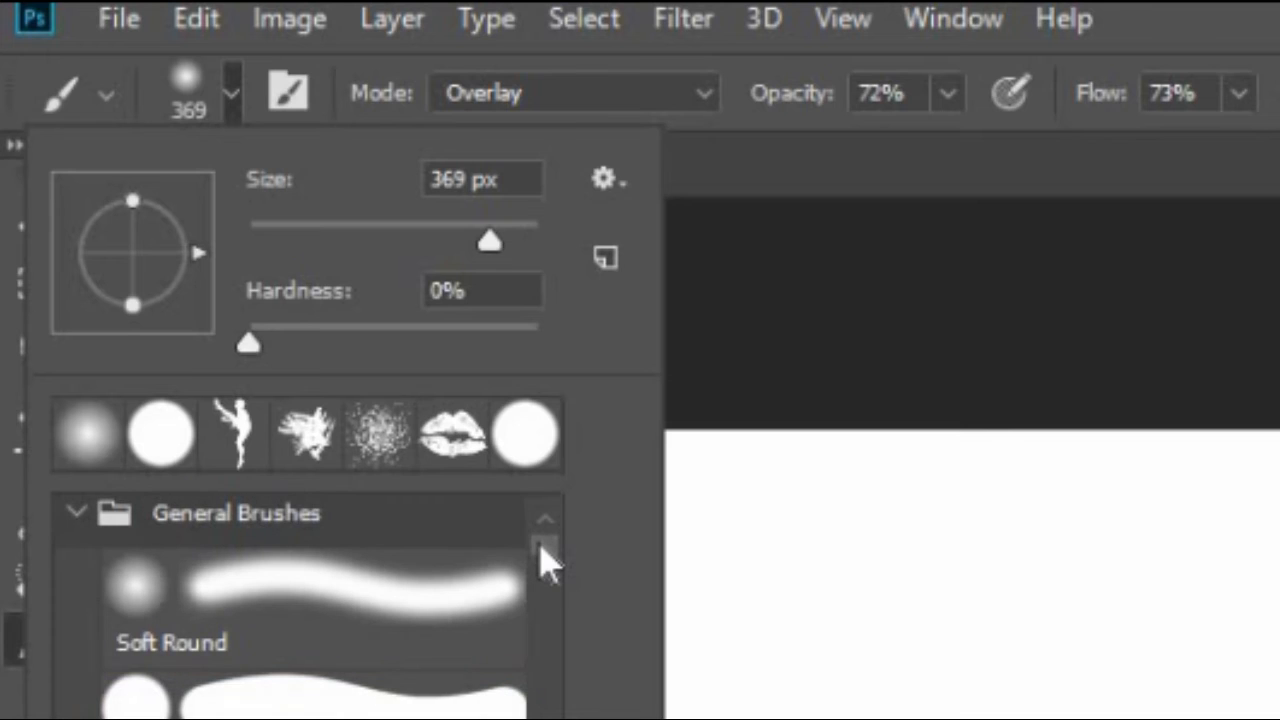
{"action": "left_click", "coordinate": [542, 600]}
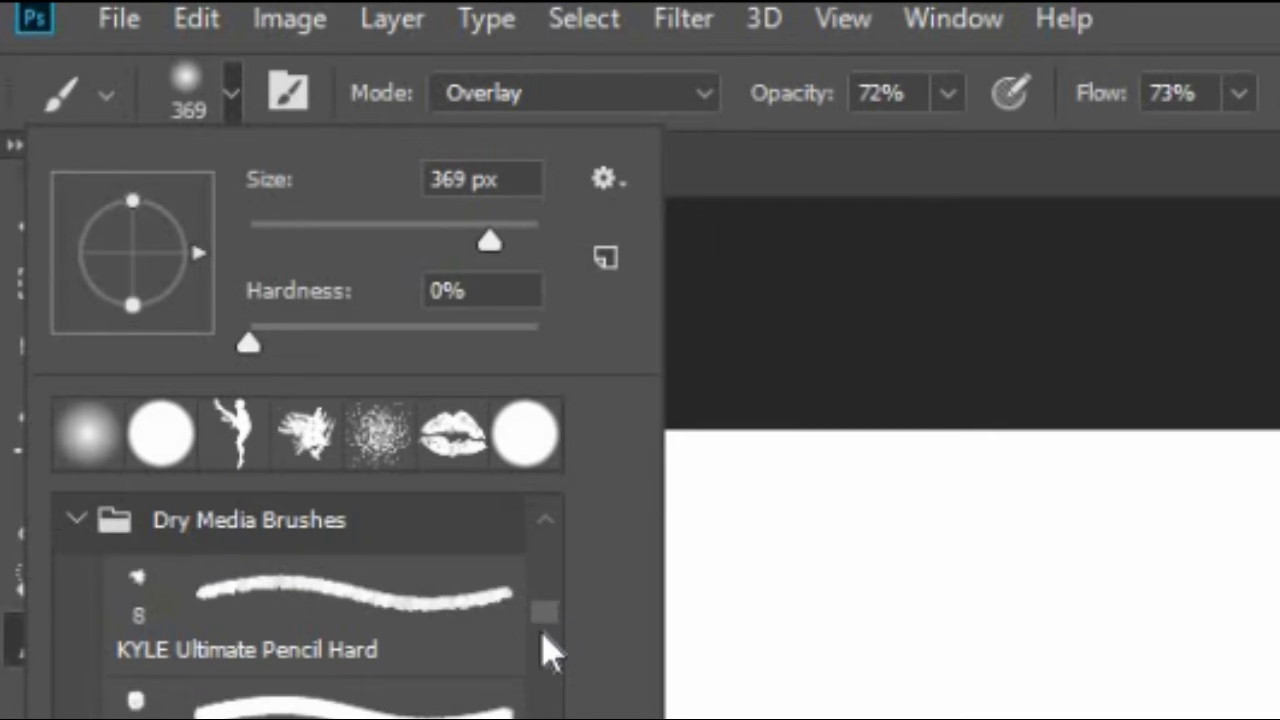
{"action": "scroll", "coordinate": [543, 646], "scroll_direction": "down", "scroll_amount": 3}
{"action": "scroll", "coordinate": [531, 526], "scroll_direction": "up", "scroll_amount": 10}
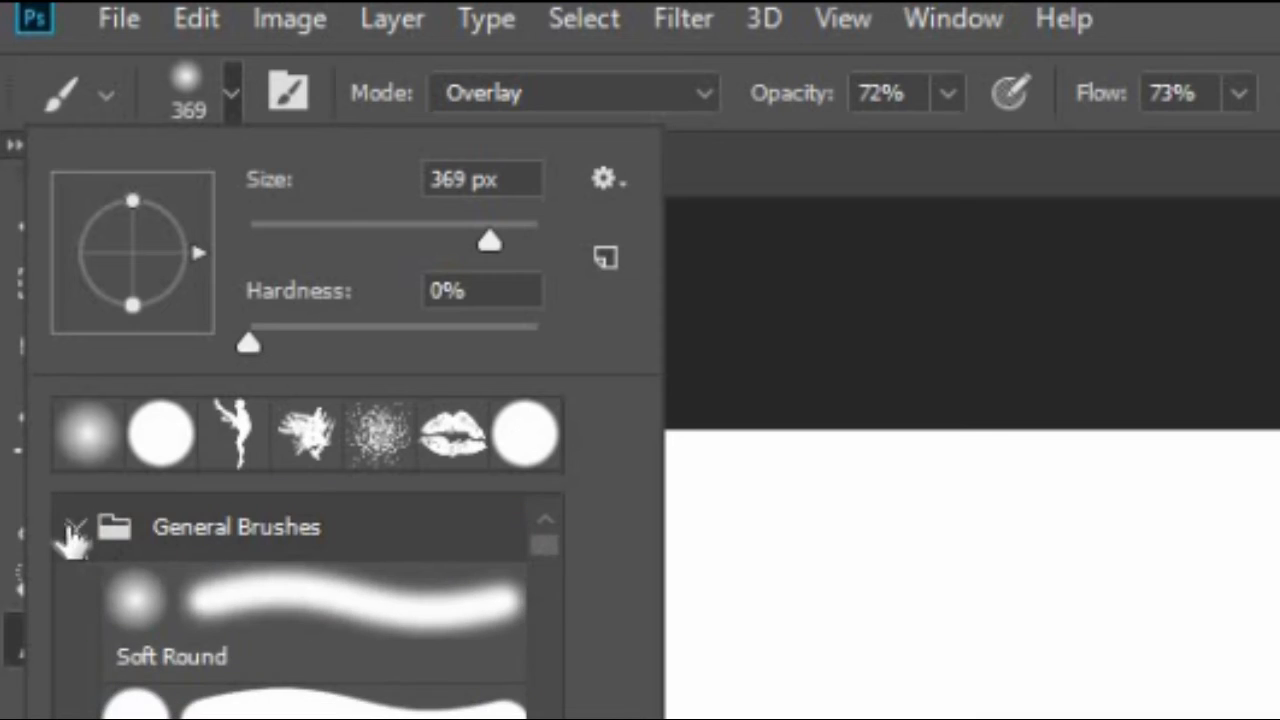
{"action": "left_click", "coordinate": [118, 533]}
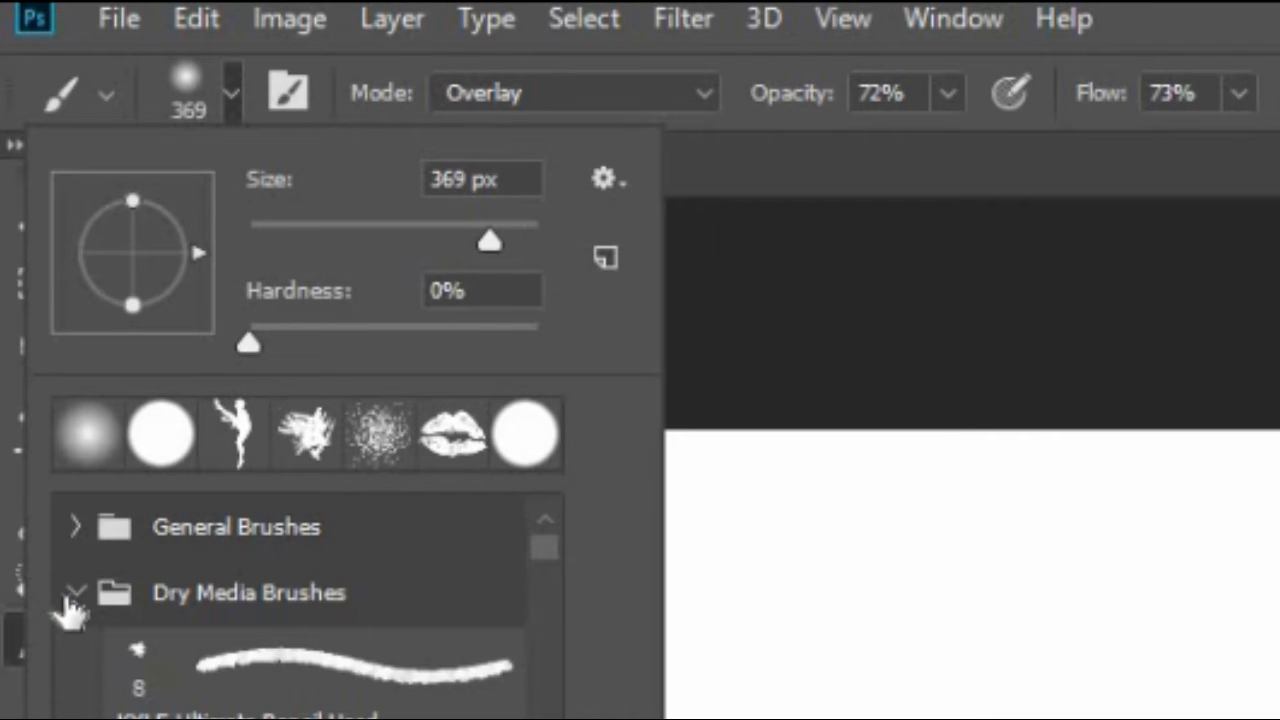
{"action": "left_click", "coordinate": [64, 602]}
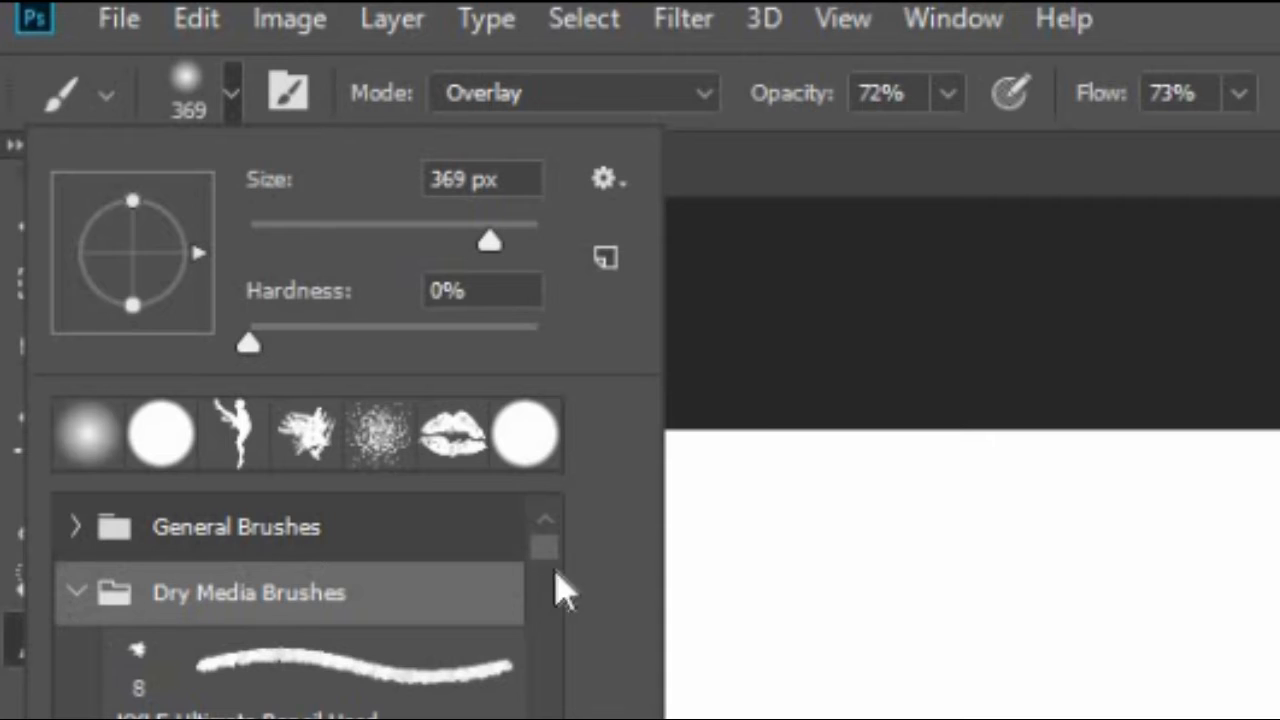
{"action": "left_click", "coordinate": [542, 651]}
{"action": "mouse_move", "coordinate": [544, 637]}
{"action": "left_mouse_down"}
{"action": "mouse_move", "coordinate": [572, 717]}
{"action": "mouse_move", "coordinate": [560, 719]}
{"action": "left_mouse_up"}
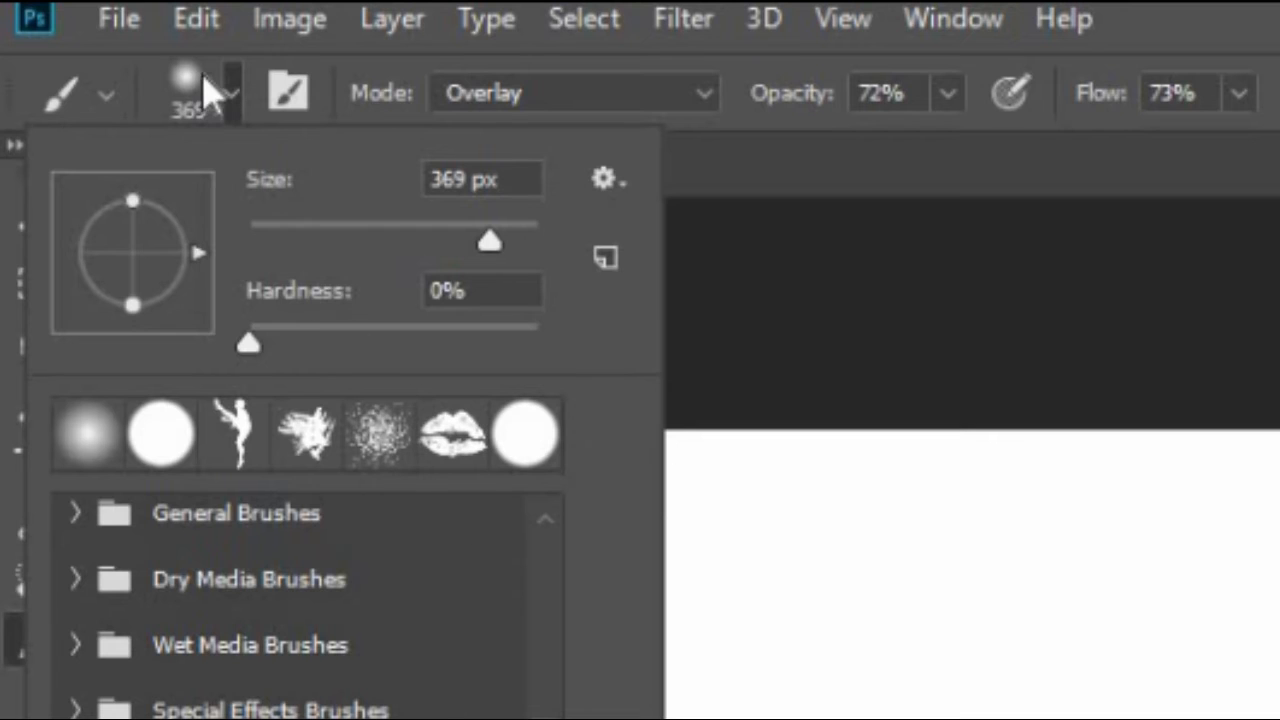
- Import the Love_Hearts_by_naturallady76 brush file from its folder in Downloads
{"action": "left_click", "coordinate": [606, 180]}
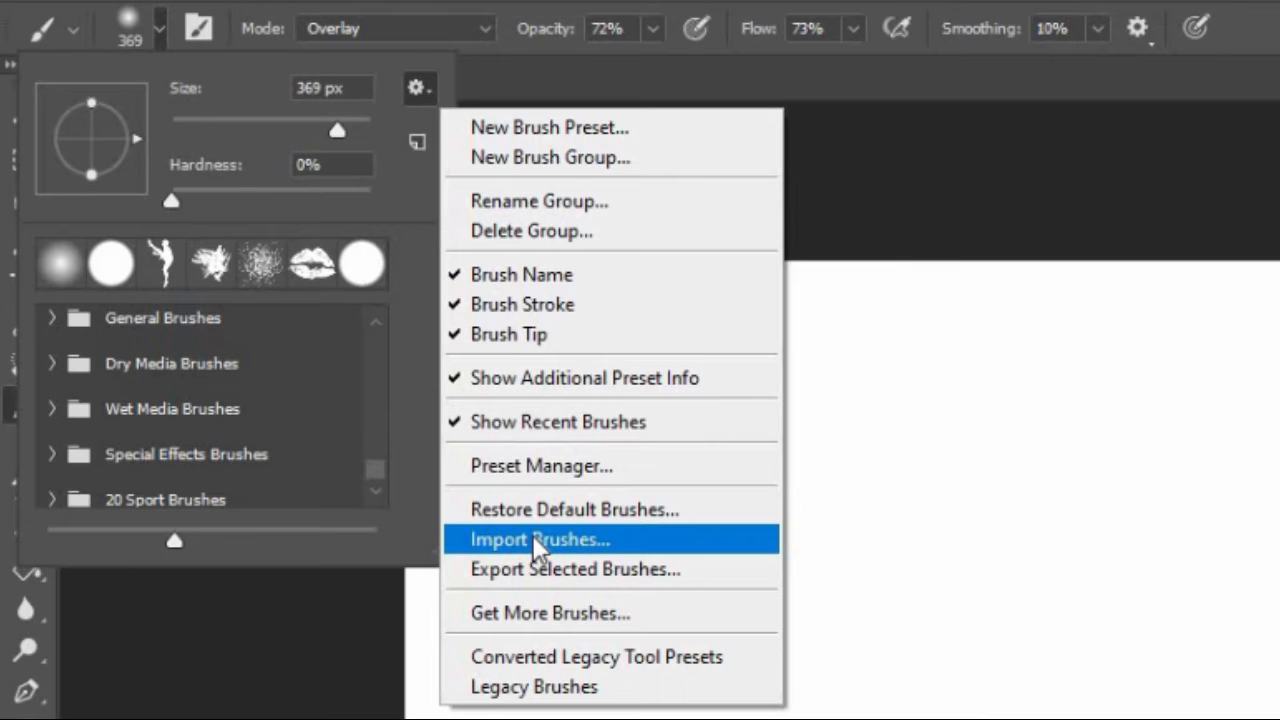
{"action": "left_click", "coordinate": [513, 617]}
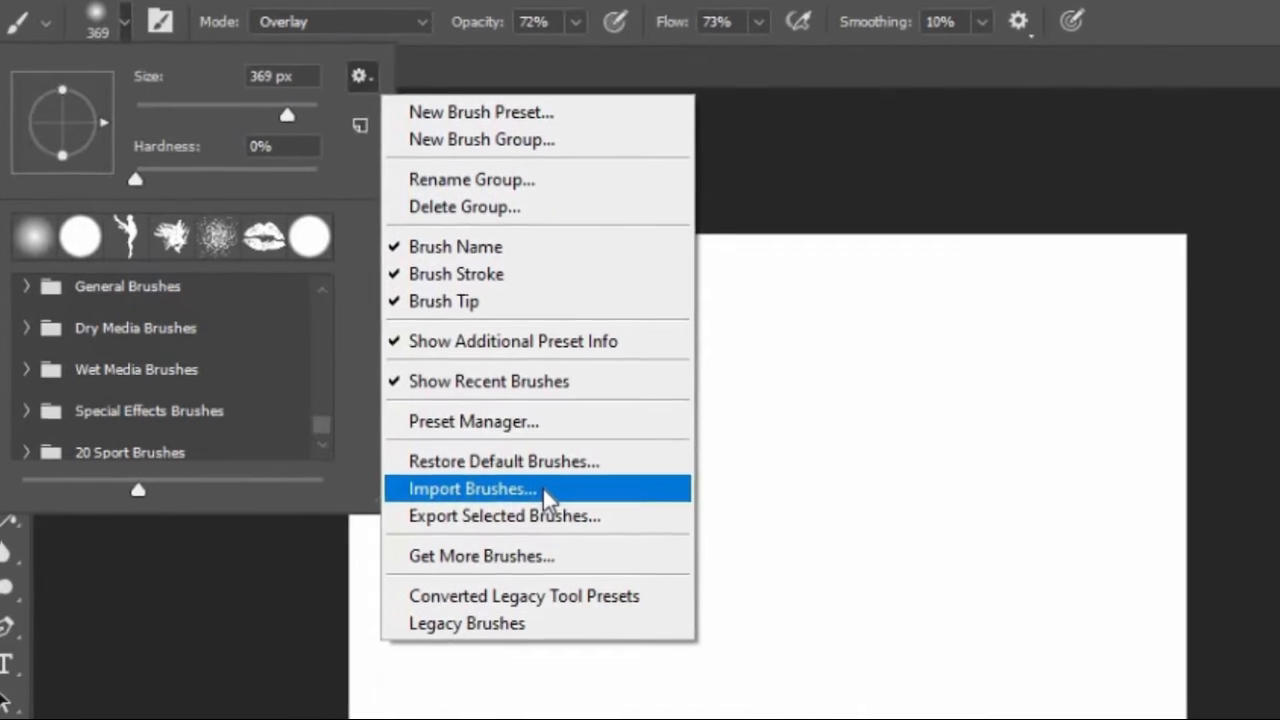
{"action": "left_click", "coordinate": [617, 538]}
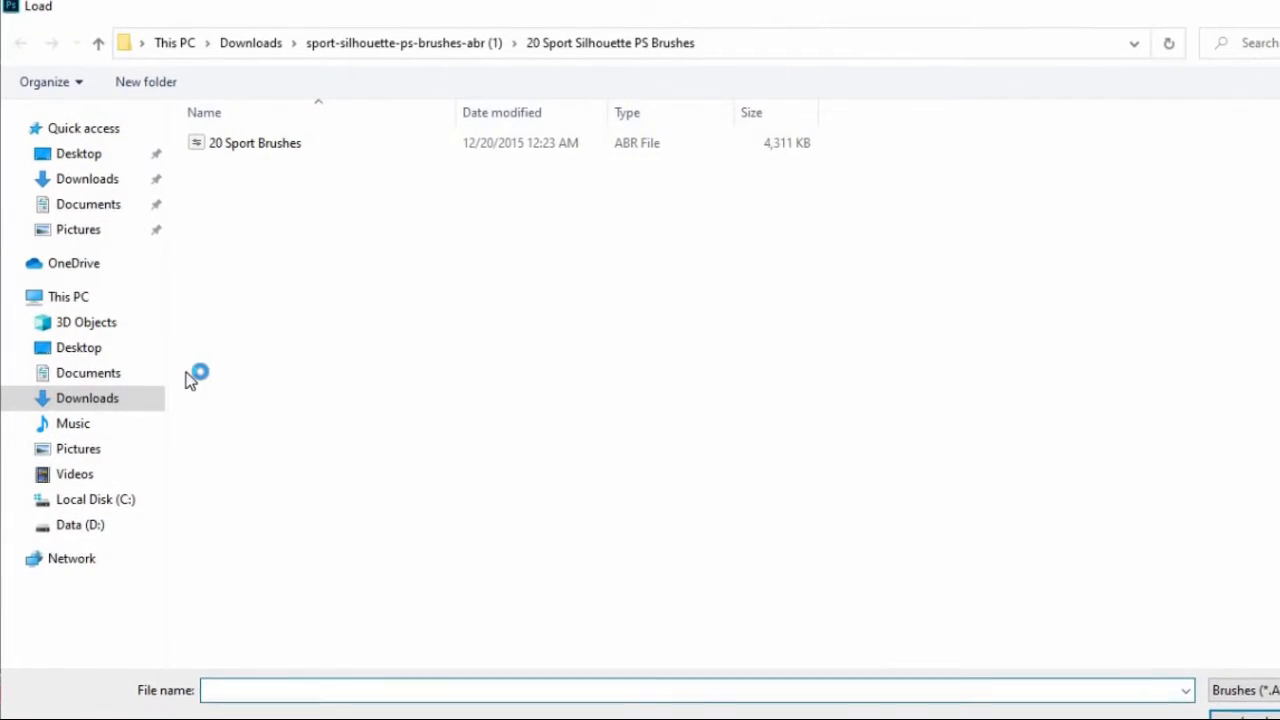
{"action": "left_click", "coordinate": [245, 42]}
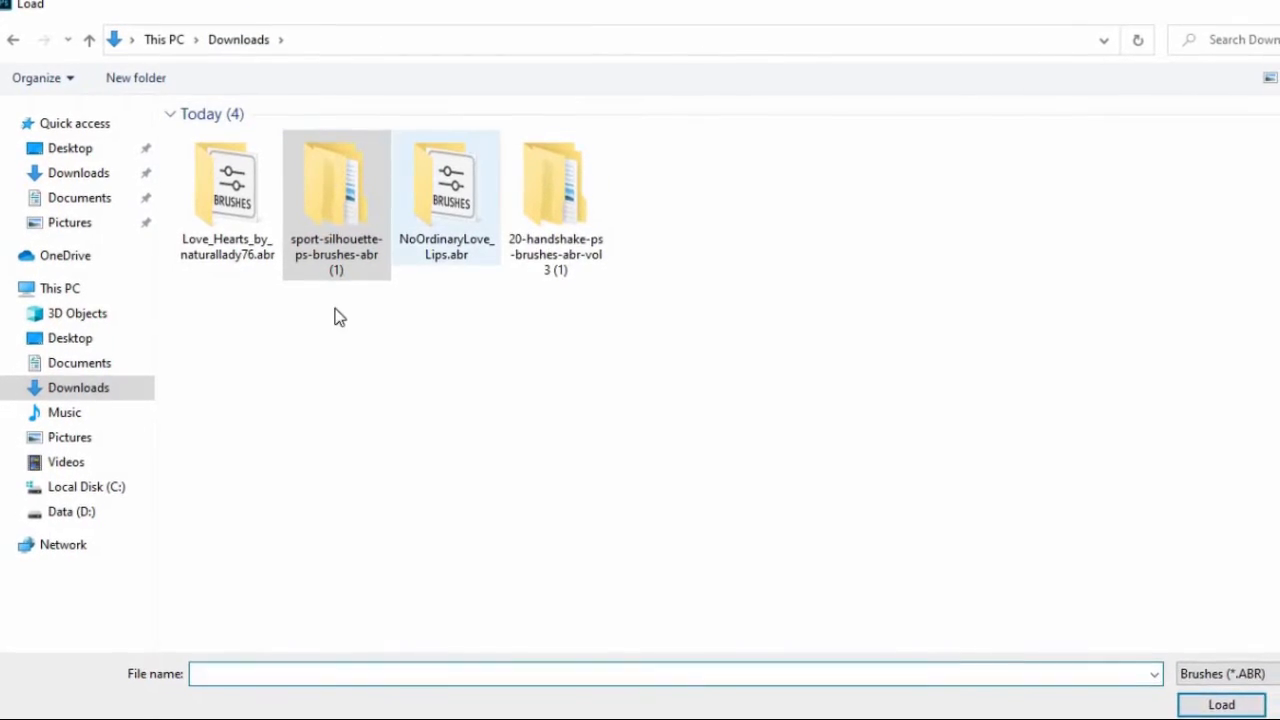
{"action": "left_click", "coordinate": [215, 232]}
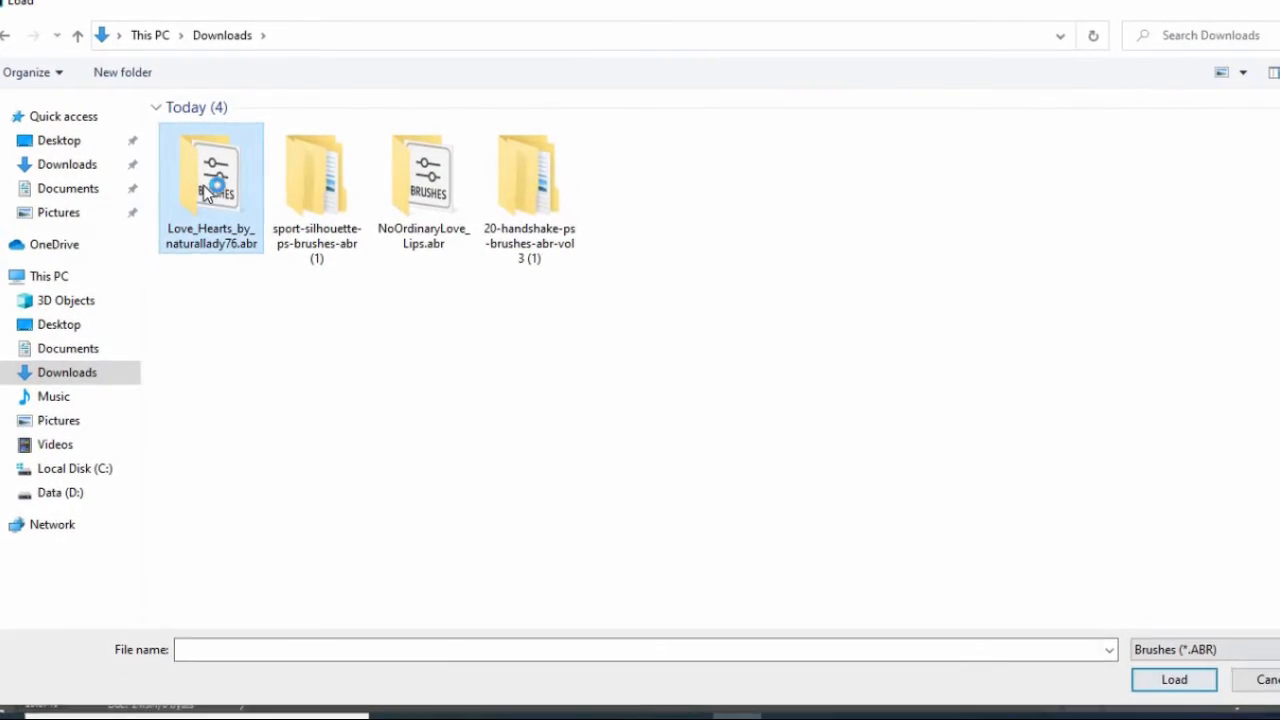
{"action": "double_click", "coordinate": [238, 162]}
{"action": "left_click", "coordinate": [239, 151]}
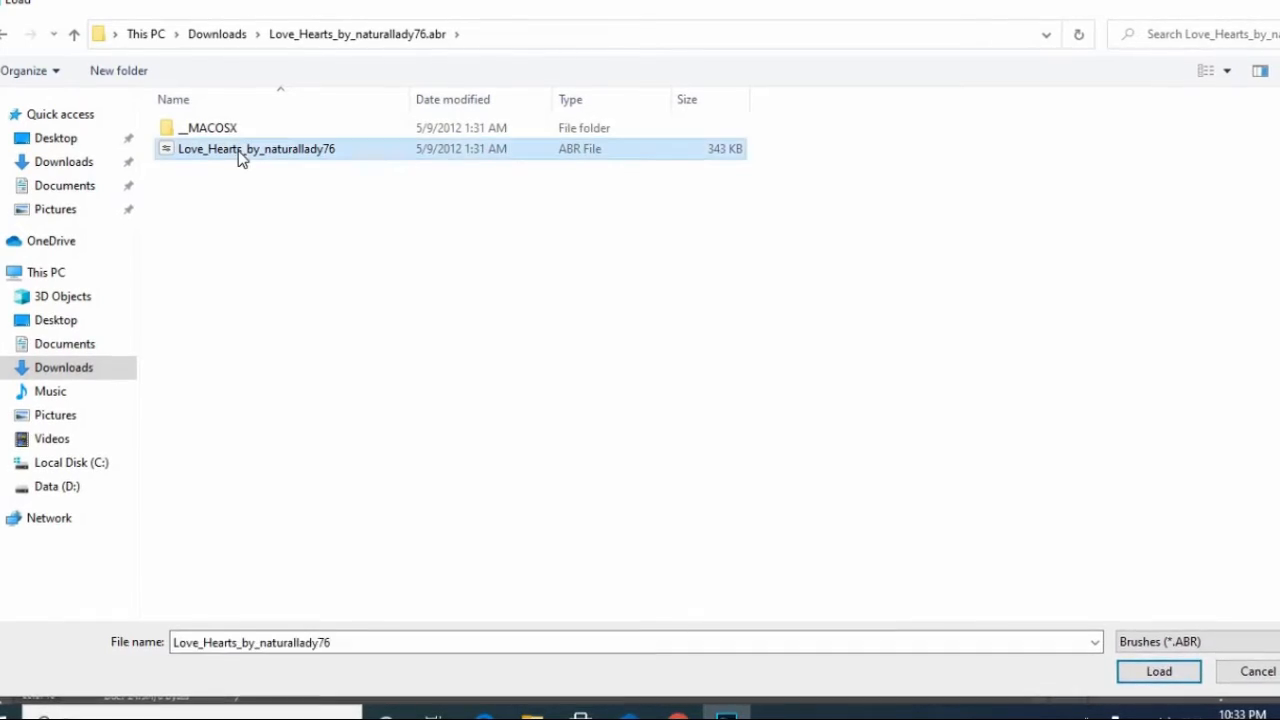
{"action": "left_click", "coordinate": [1133, 668]}
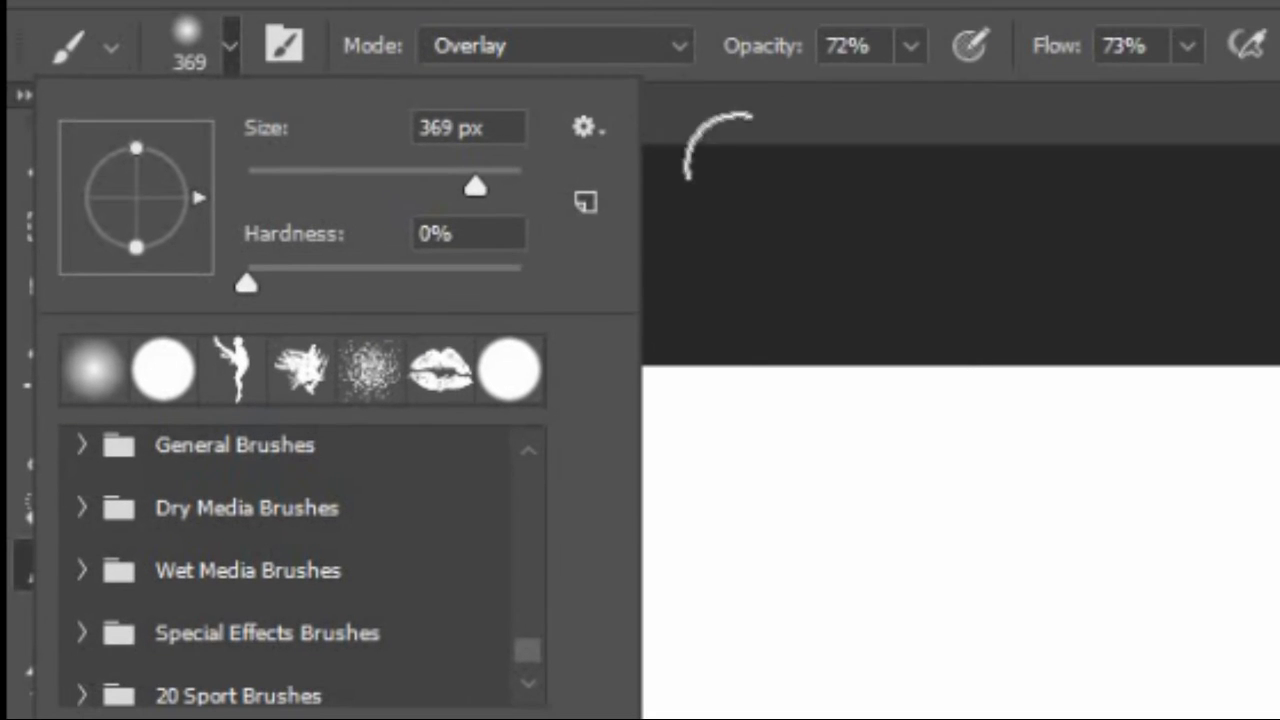
- Examine the available brush tips in the brush settings, including the heart shapes, and close the settings
{"action": "left_click", "coordinate": [288, 50]}
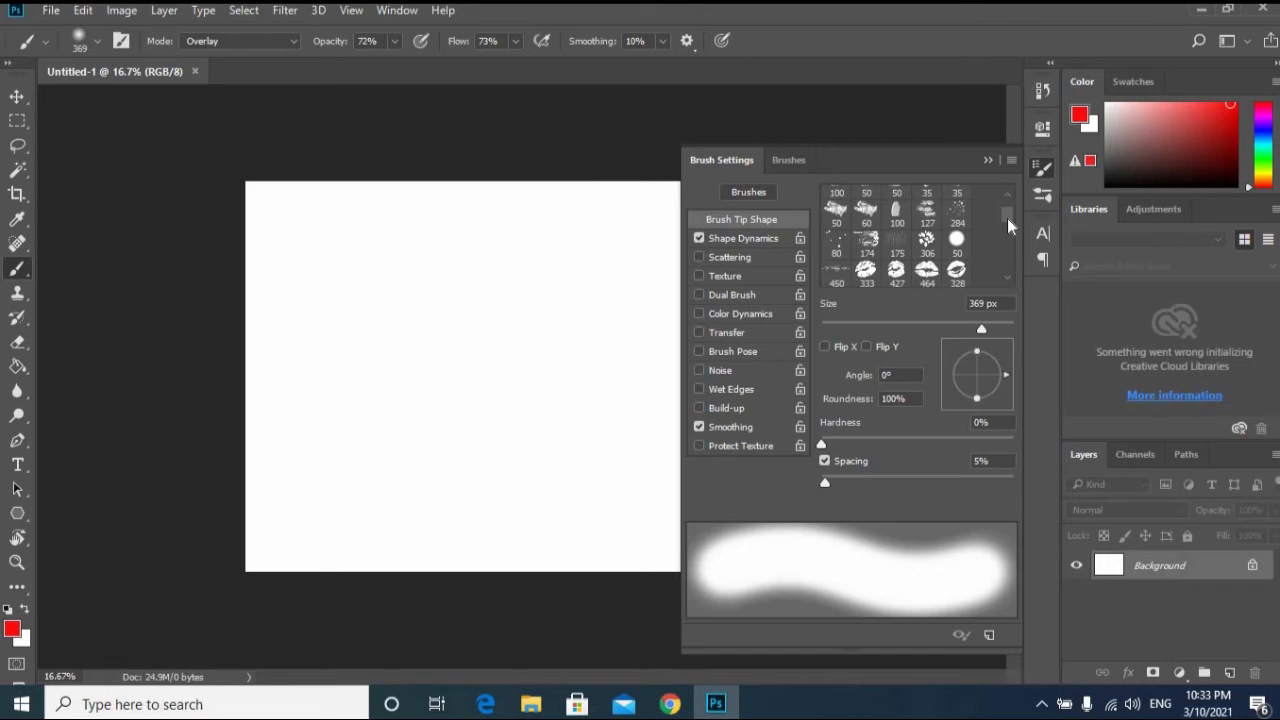
{"action": "left_click_drag", "start_coordinate": [1007, 225], "coordinate": [1009, 256]}
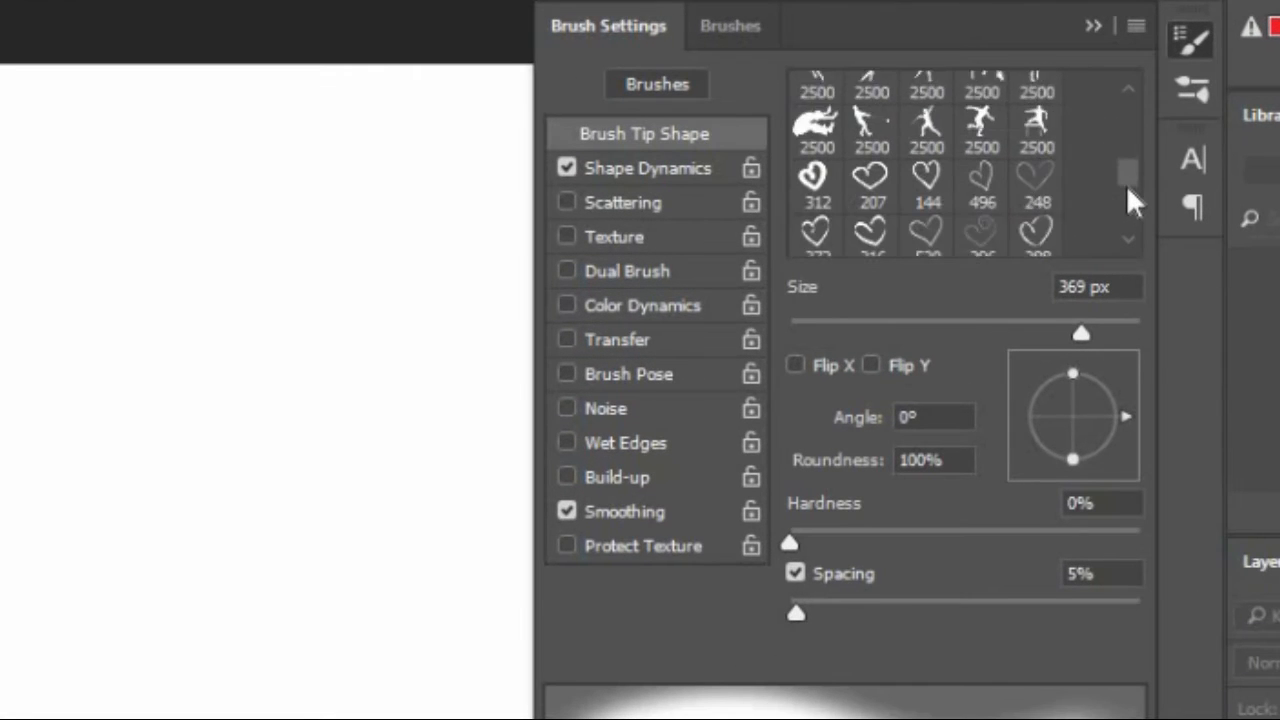
{"action": "scroll", "coordinate": [1128, 188], "scroll_direction": "down", "scroll_amount": 1}
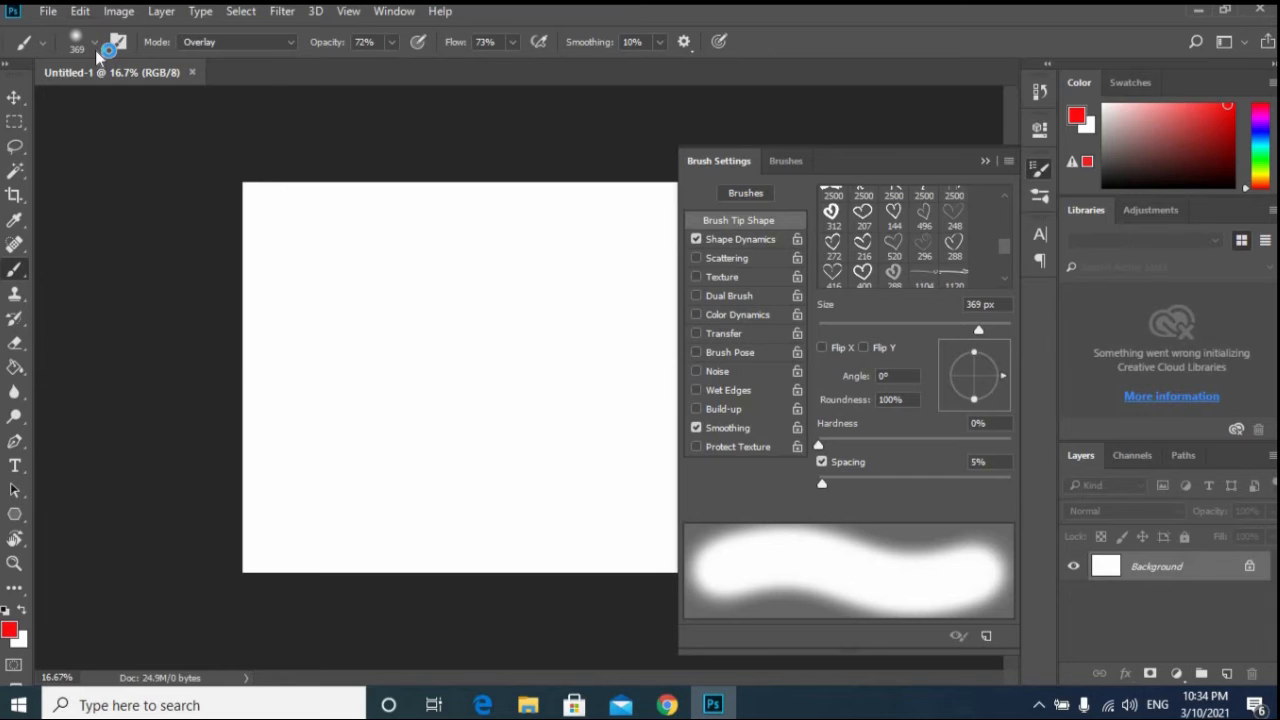
{"action": "left_click", "coordinate": [18, 17]}
{"action": "left_click", "coordinate": [643, 132]}
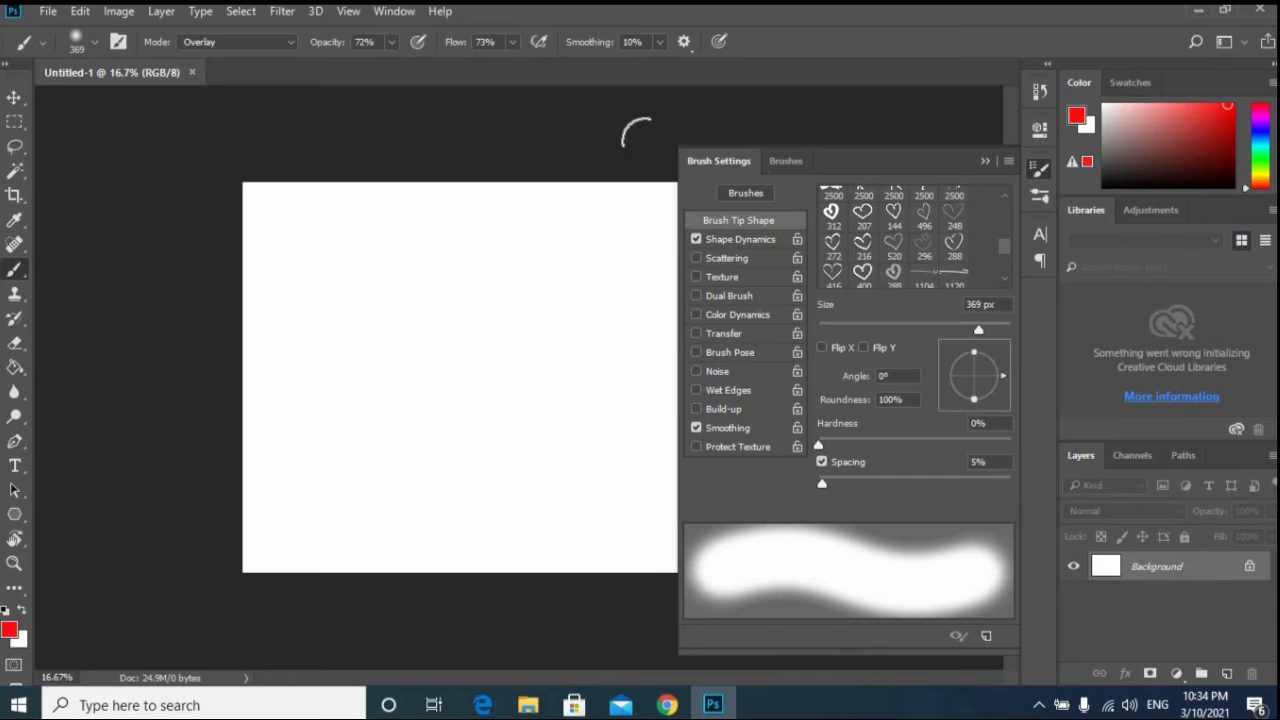
{"action": "left_click", "coordinate": [986, 163]}
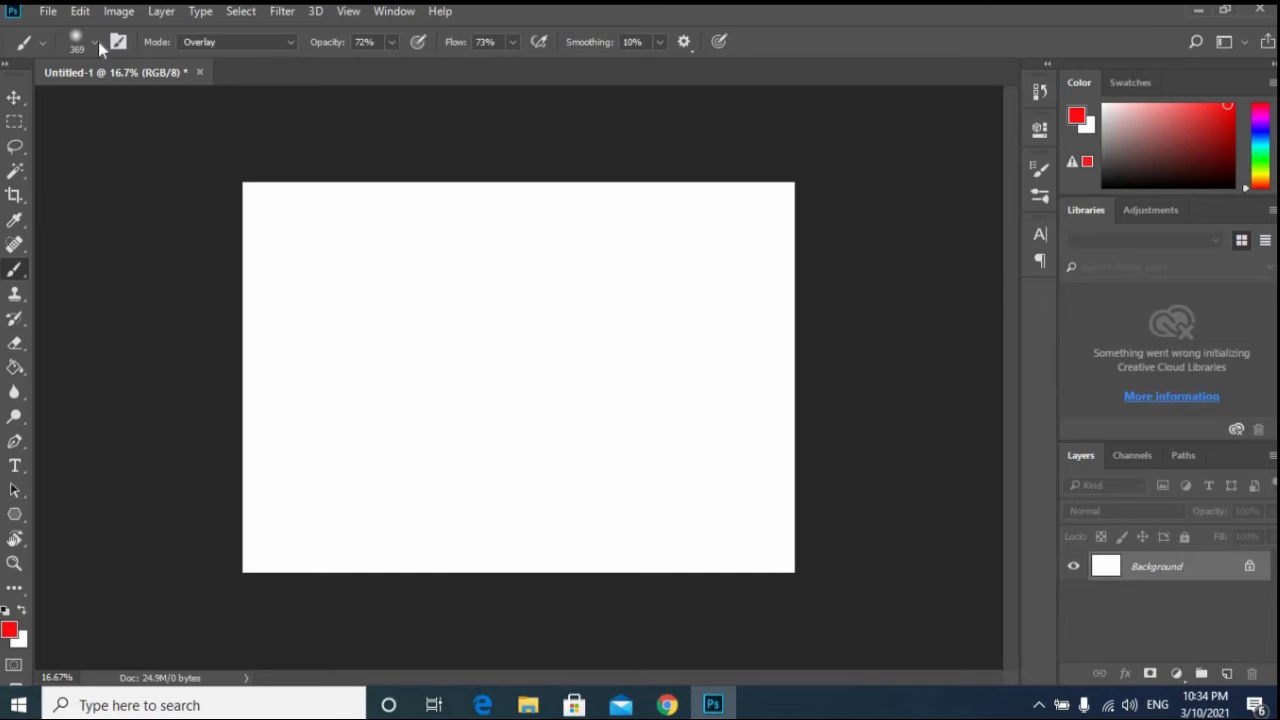
- Set the brush blending mode to Normal and paint a wavy soft-edged red stroke across the middle of the canvas
{"action": "left_click", "coordinate": [250, 42]}
{"action": "left_click", "coordinate": [230, 55]}
{"action": "mouse_move", "coordinate": [360, 310]}
{"action": "left_mouse_down"}
{"action": "mouse_move", "coordinate": [418, 346]}
{"action": "mouse_move", "coordinate": [432, 390]}
{"action": "mouse_move", "coordinate": [463, 388]}
{"action": "mouse_move", "coordinate": [491, 330]}
{"action": "mouse_move", "coordinate": [527, 328]}
{"action": "mouse_move", "coordinate": [540, 376]}
{"action": "mouse_move", "coordinate": [579, 385]}
{"action": "mouse_move", "coordinate": [629, 332]}
{"action": "mouse_move", "coordinate": [665, 404]}
{"action": "mouse_move", "coordinate": [700, 374]}
{"action": "mouse_move", "coordinate": [720, 324]}
{"action": "mouse_move", "coordinate": [735, 324]}
{"action": "mouse_move", "coordinate": [710, 300]}
{"action": "left_mouse_up"}
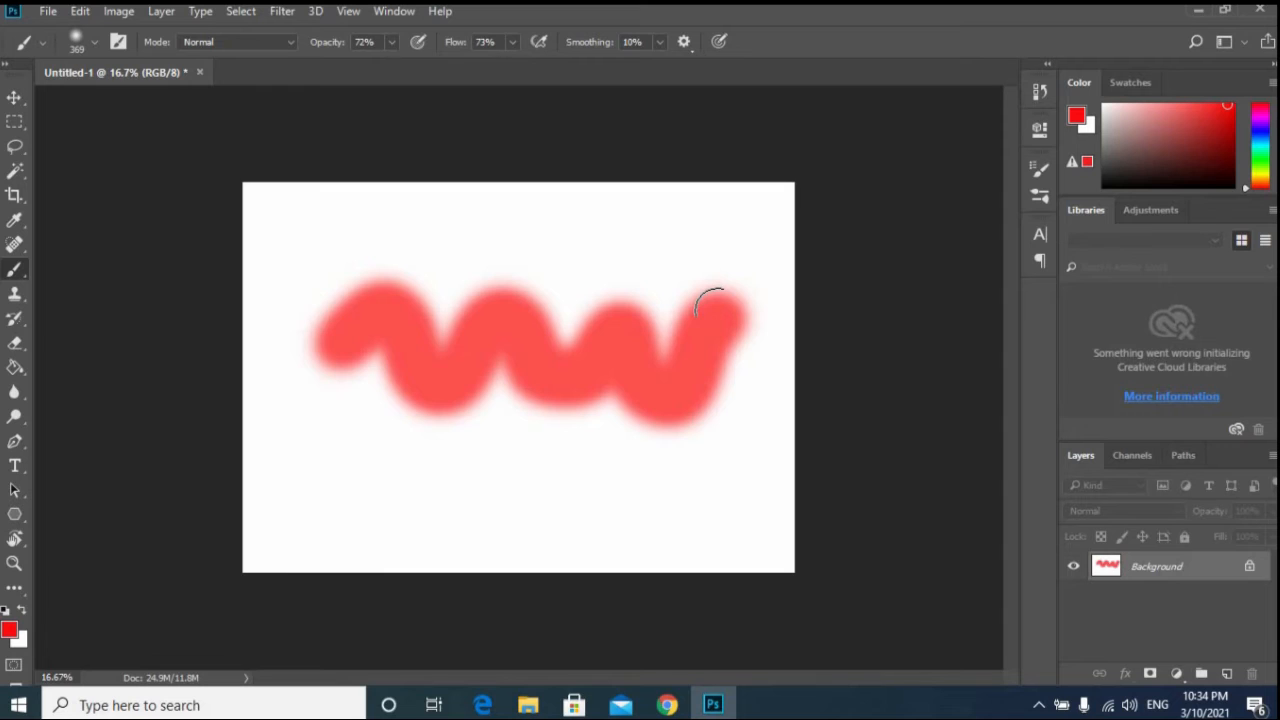
- Set the brush hardness to 100% and paint a wavy hard-edged red stroke below the soft one
{"action": "left_click", "coordinate": [96, 46]}
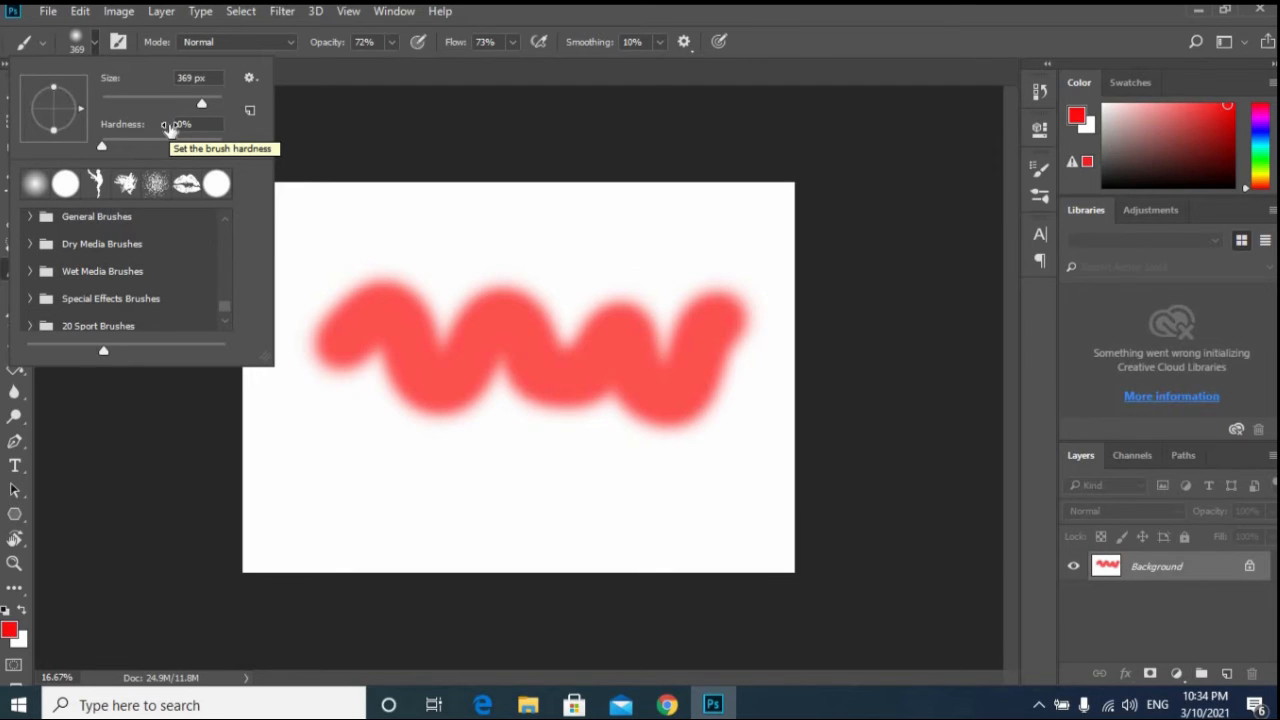
{"action": "left_click", "coordinate": [184, 118]}
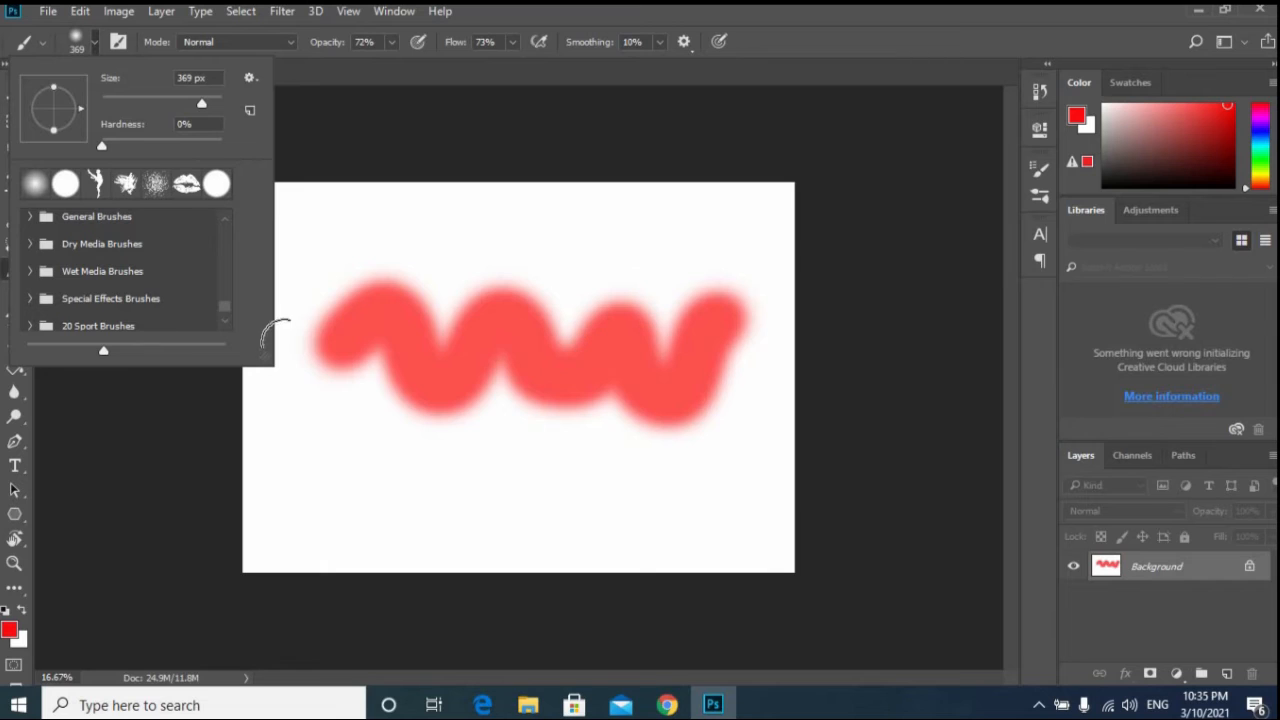
{"action": "left_click_drag", "start_coordinate": [147, 150], "coordinate": [229, 148]}
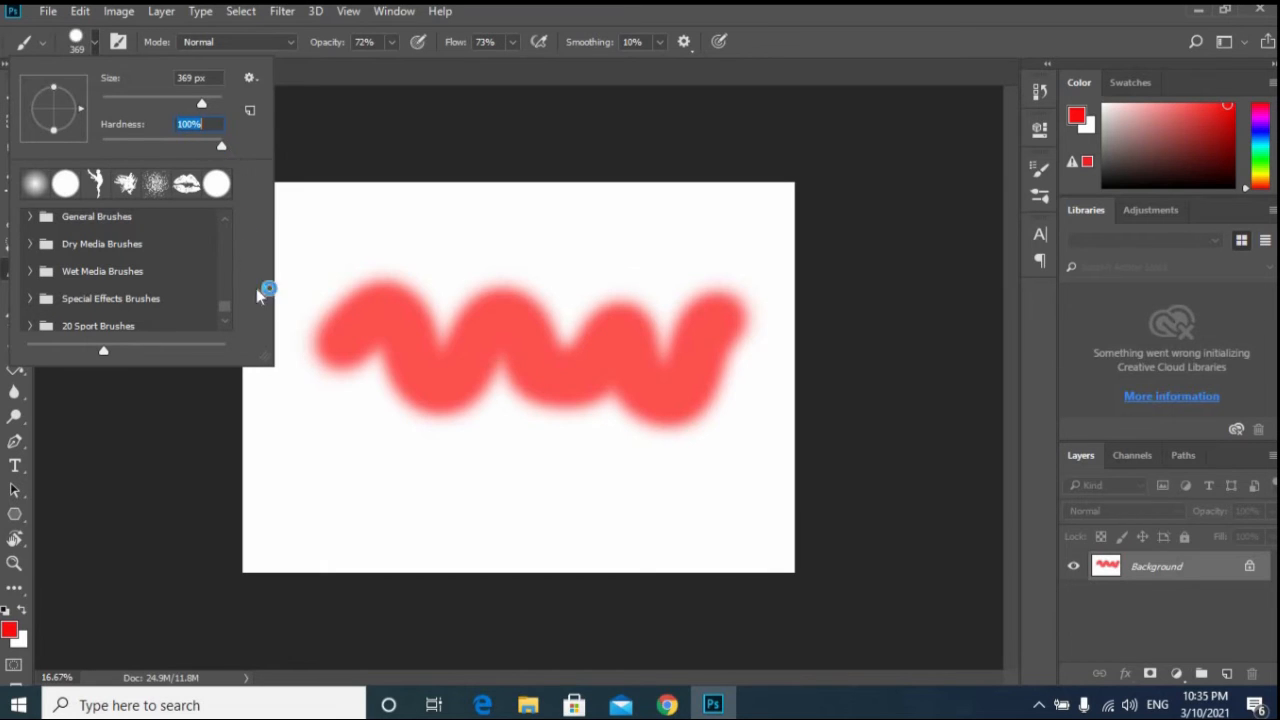
{"action": "mouse_move", "coordinate": [321, 451]}
{"action": "left_mouse_down"}
{"action": "mouse_move", "coordinate": [403, 489]}
{"action": "mouse_move", "coordinate": [486, 454]}
{"action": "mouse_move", "coordinate": [563, 454]}
{"action": "mouse_move", "coordinate": [612, 476]}
{"action": "mouse_move", "coordinate": [629, 451]}
{"action": "mouse_move", "coordinate": [671, 443]}
{"action": "mouse_move", "coordinate": [682, 462]}
{"action": "left_mouse_up"}
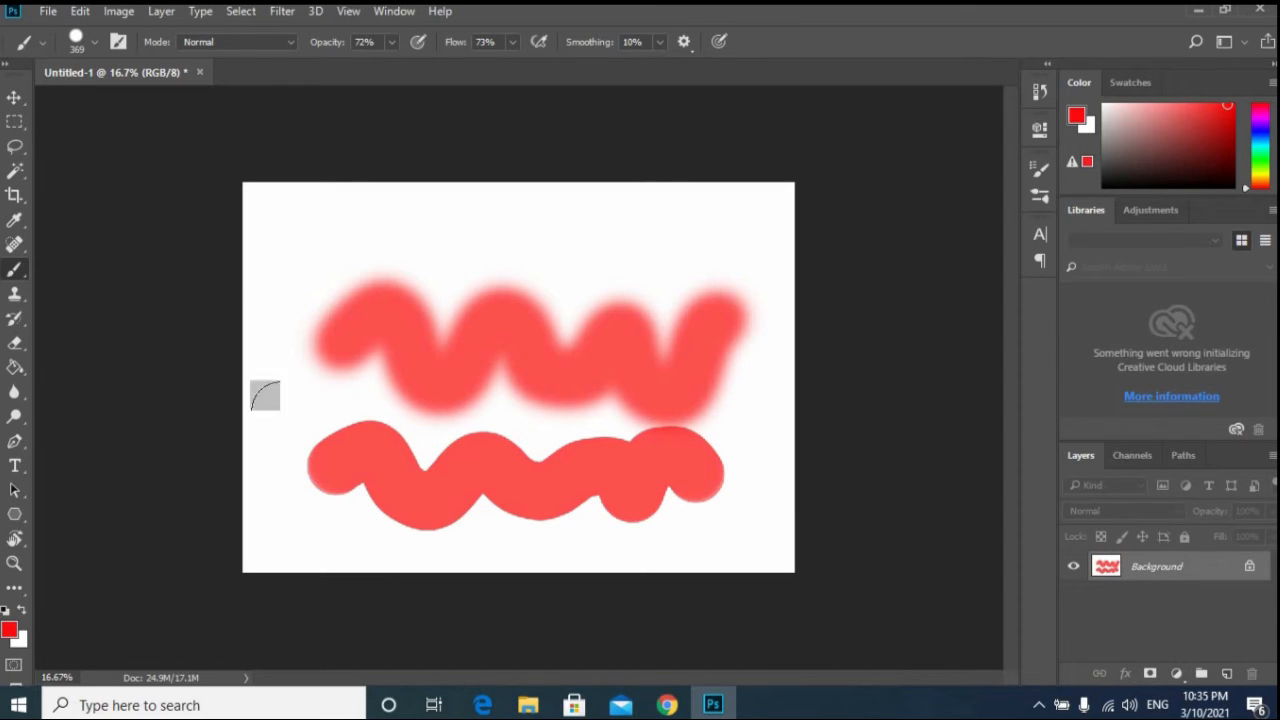
- Change the foreground color to blue and paint a wavy stroke across the canvas top and down its left side
{"action": "left_click", "coordinate": [11, 634]}
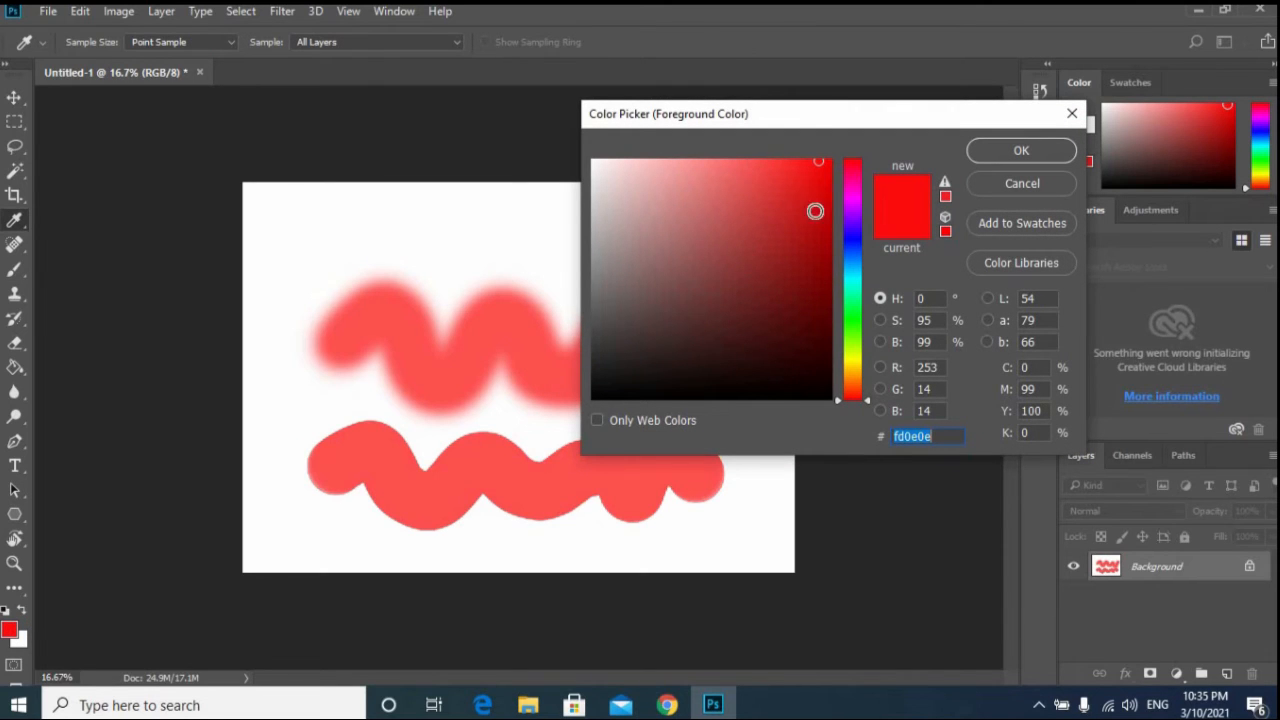
{"action": "left_click", "coordinate": [855, 242]}
{"action": "left_click_drag", "start_coordinate": [857, 243], "coordinate": [857, 239]}
{"action": "left_click", "coordinate": [1013, 157]}
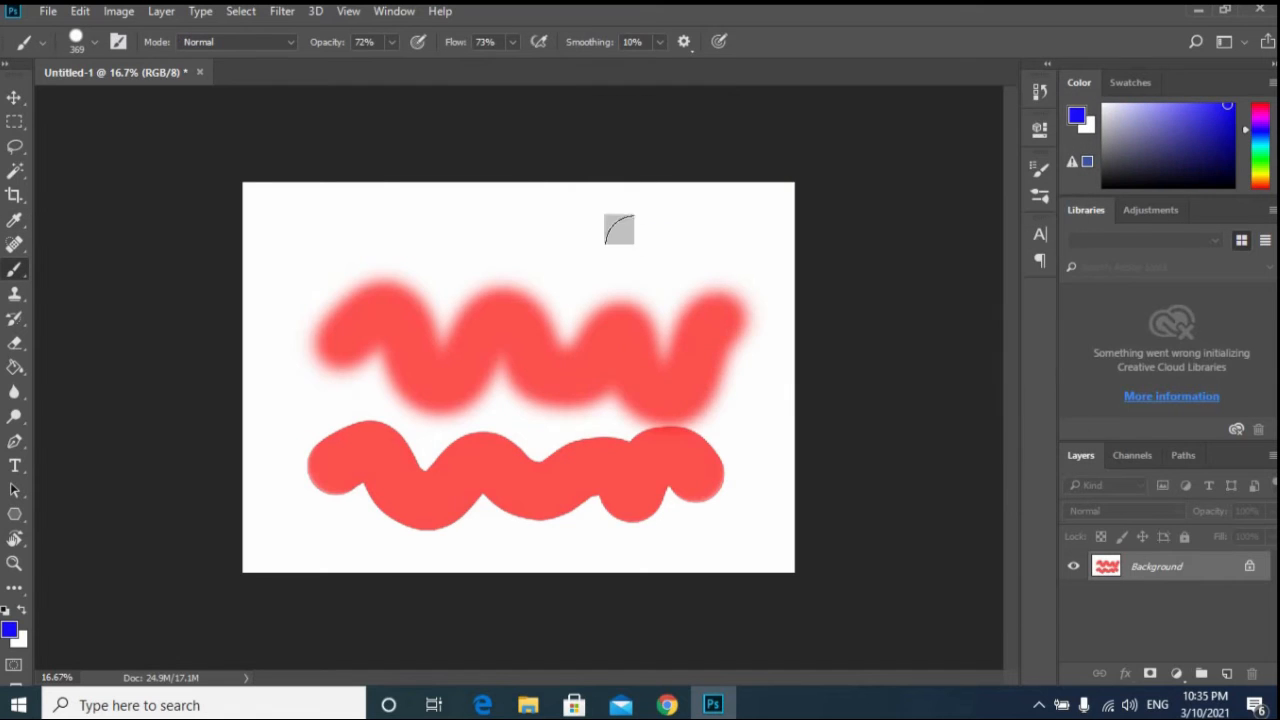
{"action": "mouse_move", "coordinate": [598, 218]}
{"action": "left_mouse_down"}
{"action": "mouse_move", "coordinate": [366, 220]}
{"action": "mouse_move", "coordinate": [309, 309]}
{"action": "mouse_move", "coordinate": [296, 390]}
{"action": "left_mouse_up"}
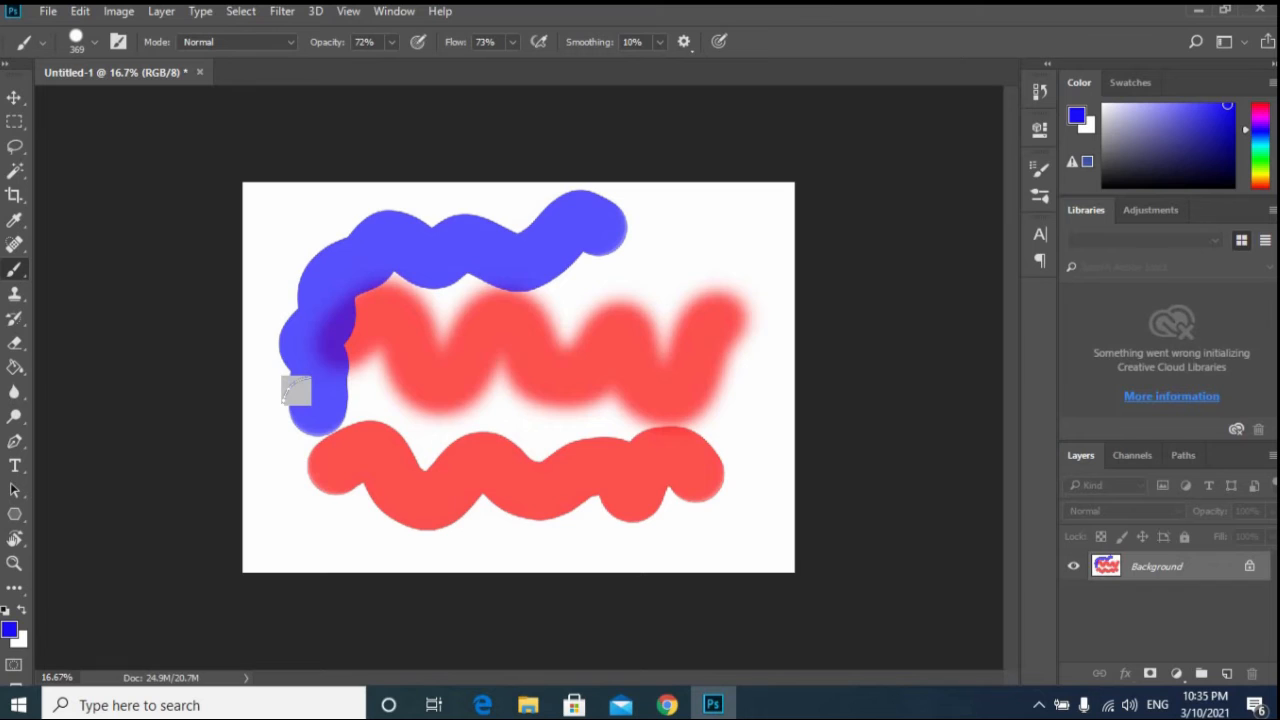
- Choose the lips brush and stamp two blue lip prints near the right side of the canvas
{"action": "left_click", "coordinate": [96, 44]}
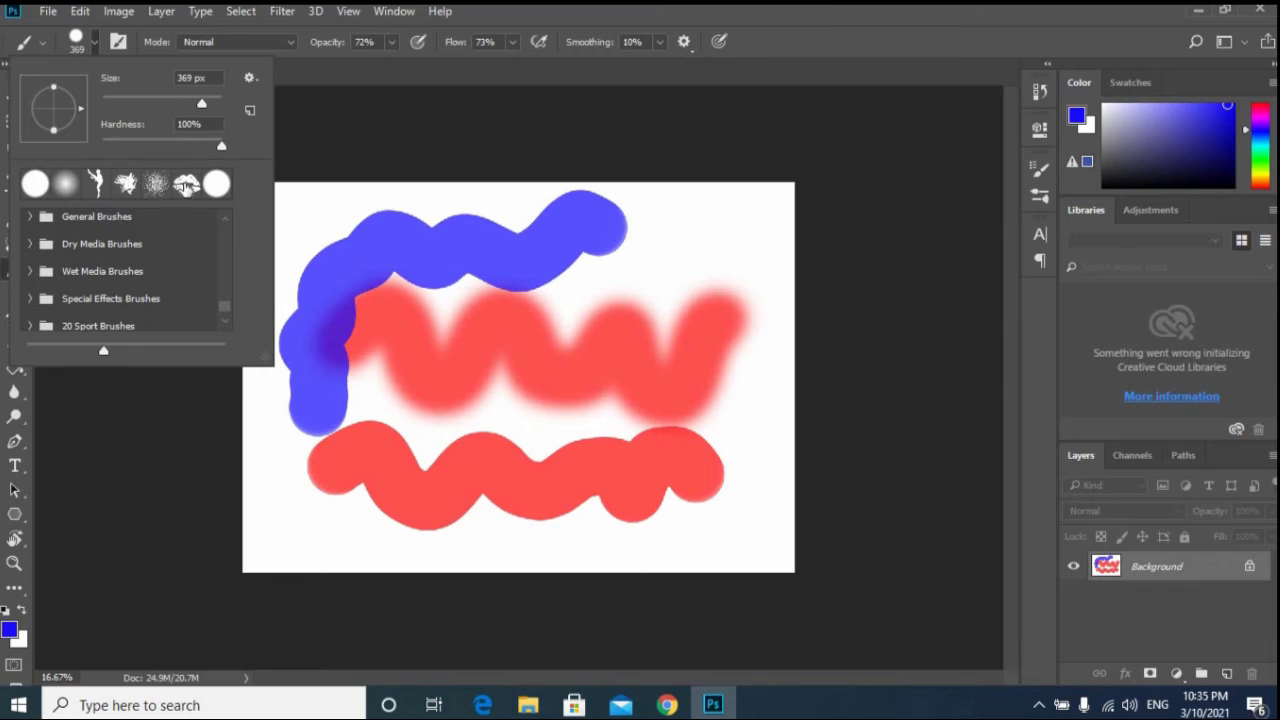
{"action": "left_click", "coordinate": [187, 186]}
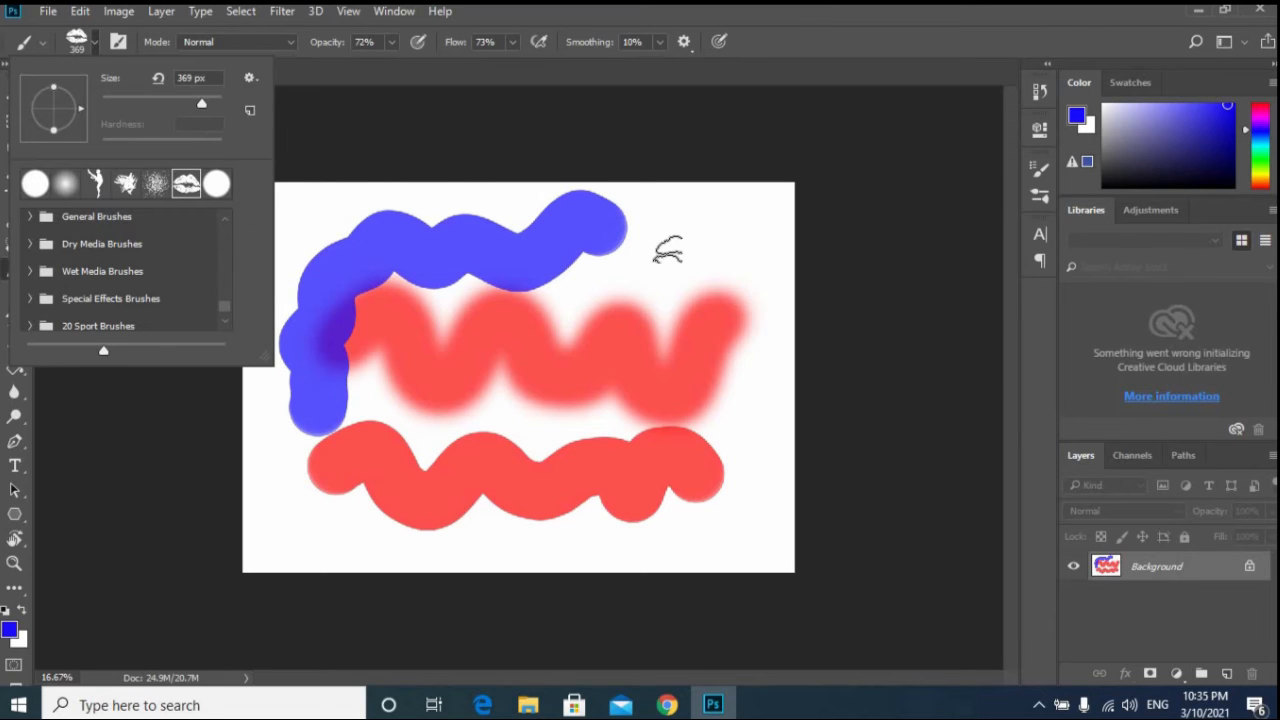
{"action": "left_click", "coordinate": [671, 258]}
{"action": "left_click", "coordinate": [687, 250]}
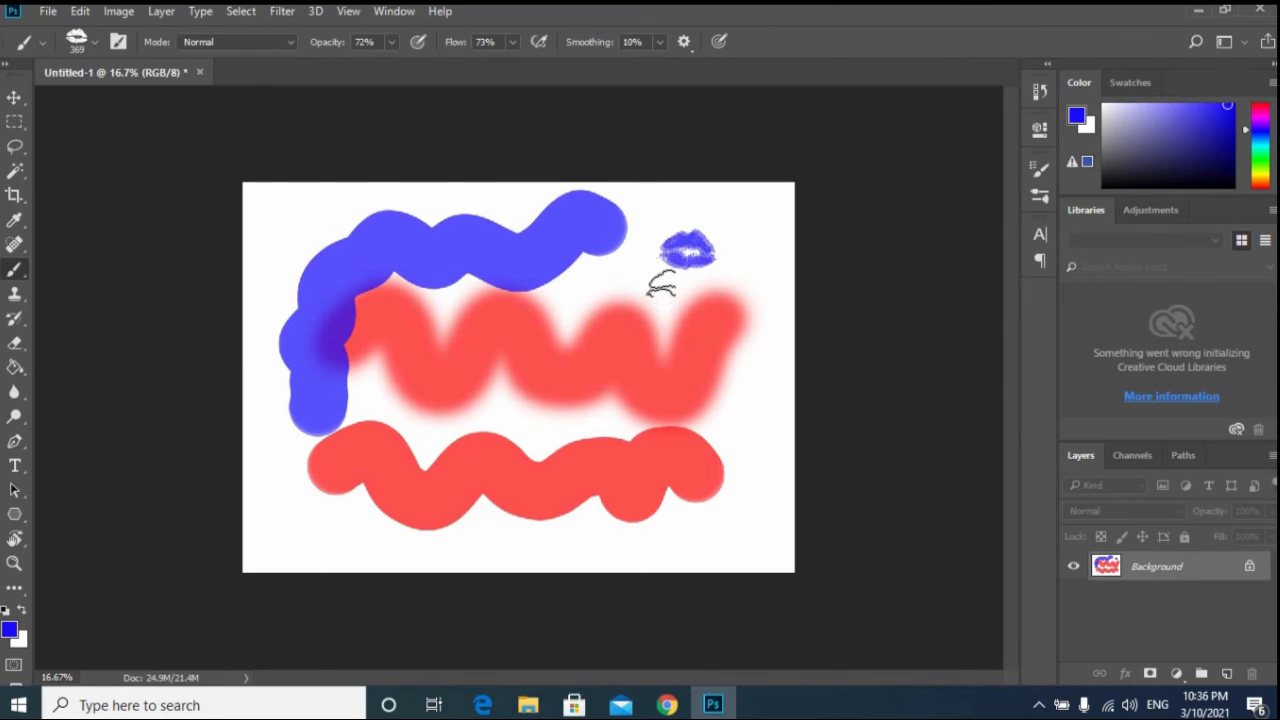
{"action": "left_click", "coordinate": [740, 392]}
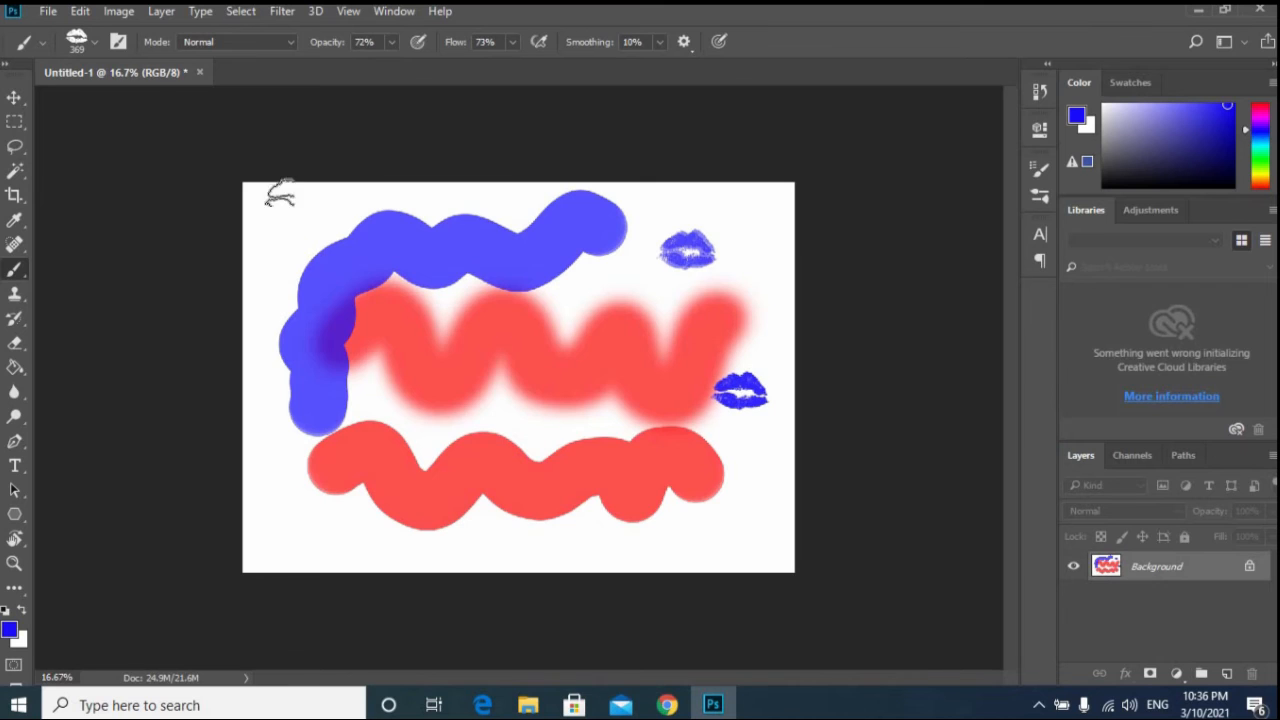
- Choose the 156 px heart brush tip and stamp one blue heart just below the end of the upper blue stroke
{"action": "left_click", "coordinate": [95, 41]}
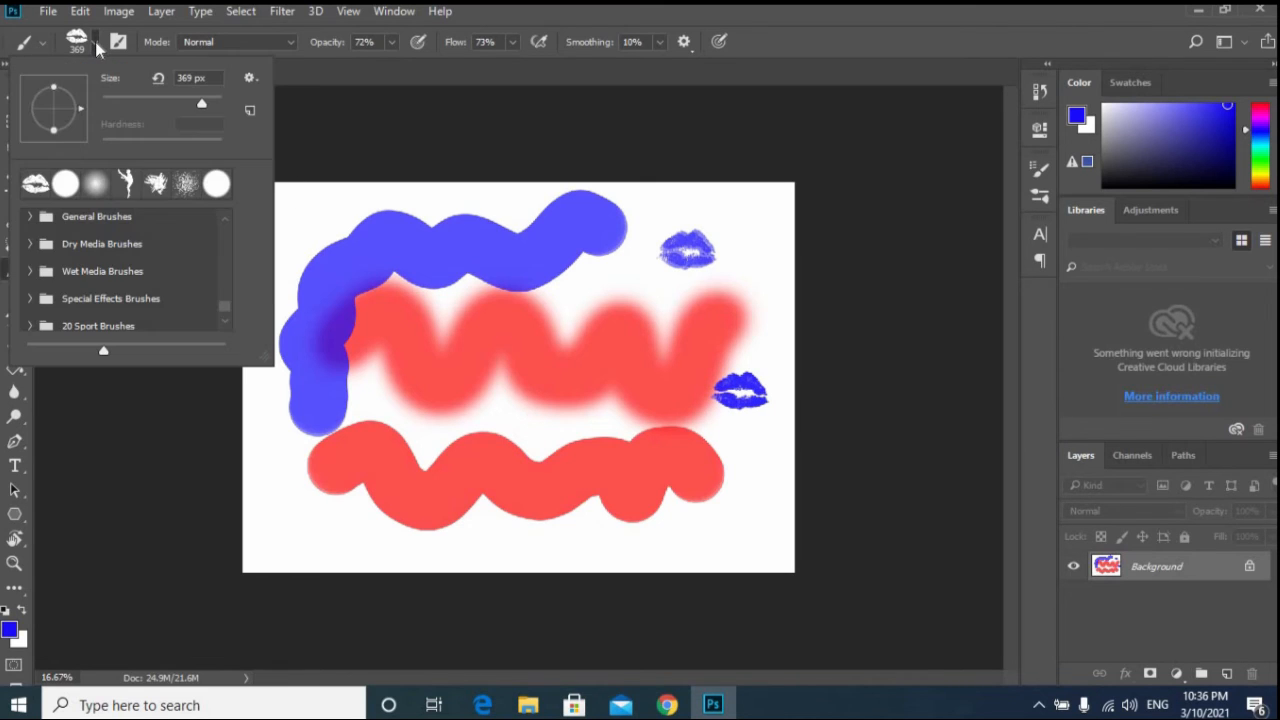
{"action": "left_click", "coordinate": [120, 43]}
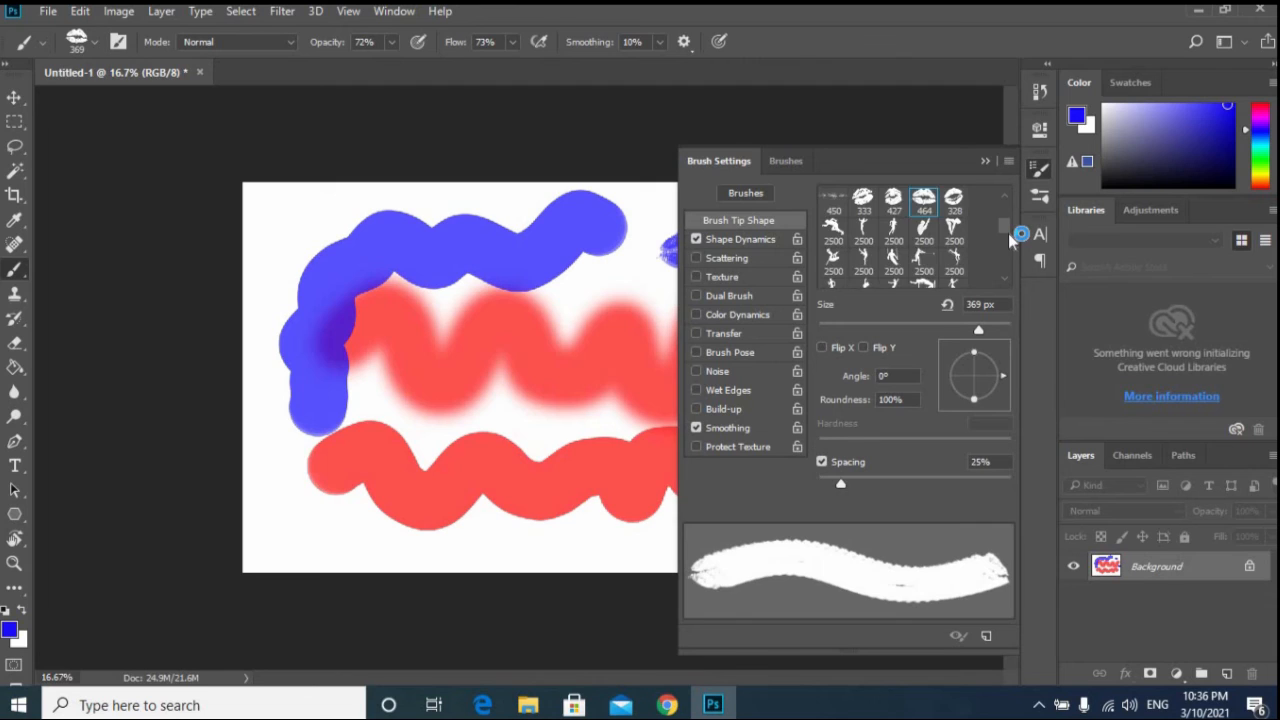
{"action": "left_click_drag", "start_coordinate": [1008, 233], "coordinate": [1008, 266]}
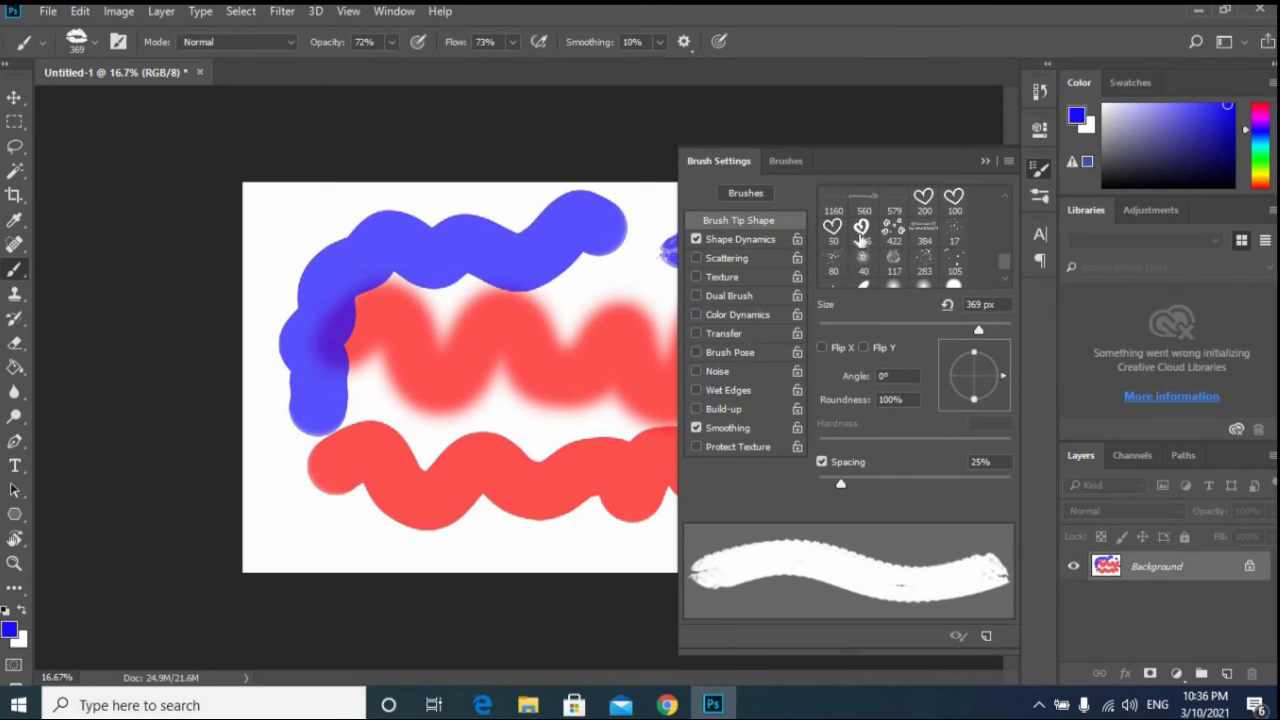
{"action": "left_click", "coordinate": [860, 232]}
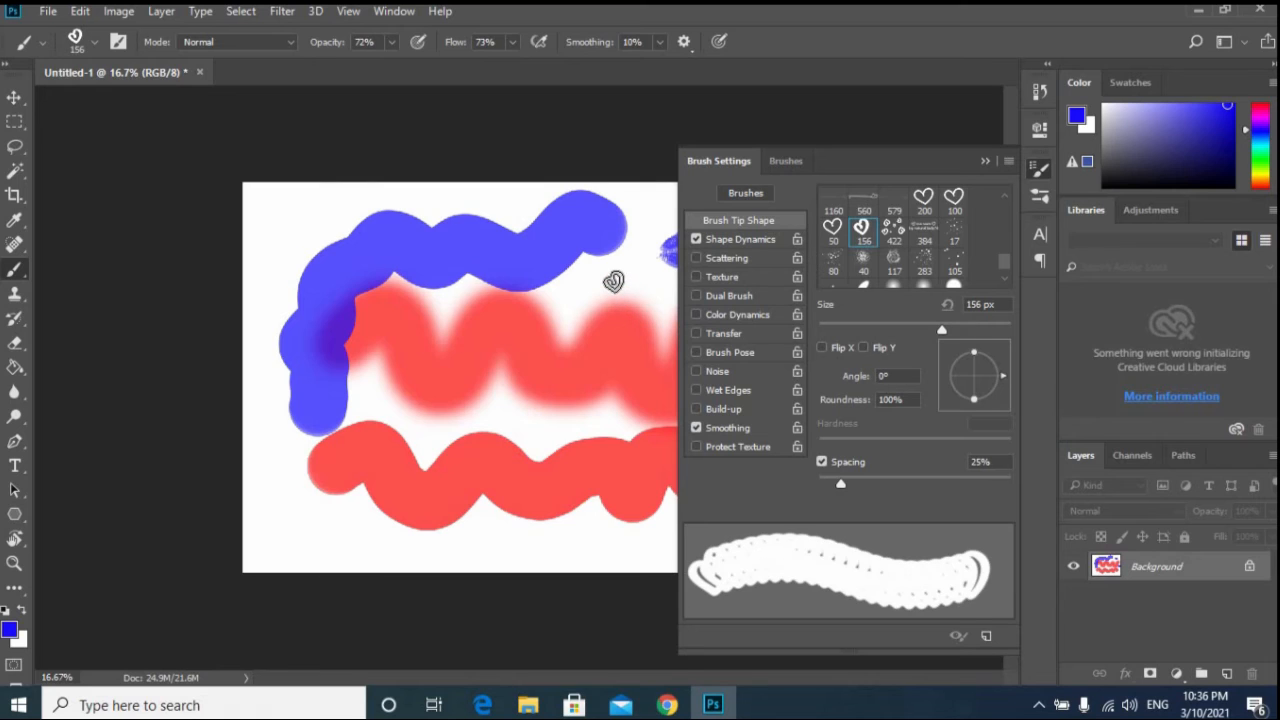
{"action": "left_click", "coordinate": [613, 281]}
{"action": "left_click", "coordinate": [984, 161]}
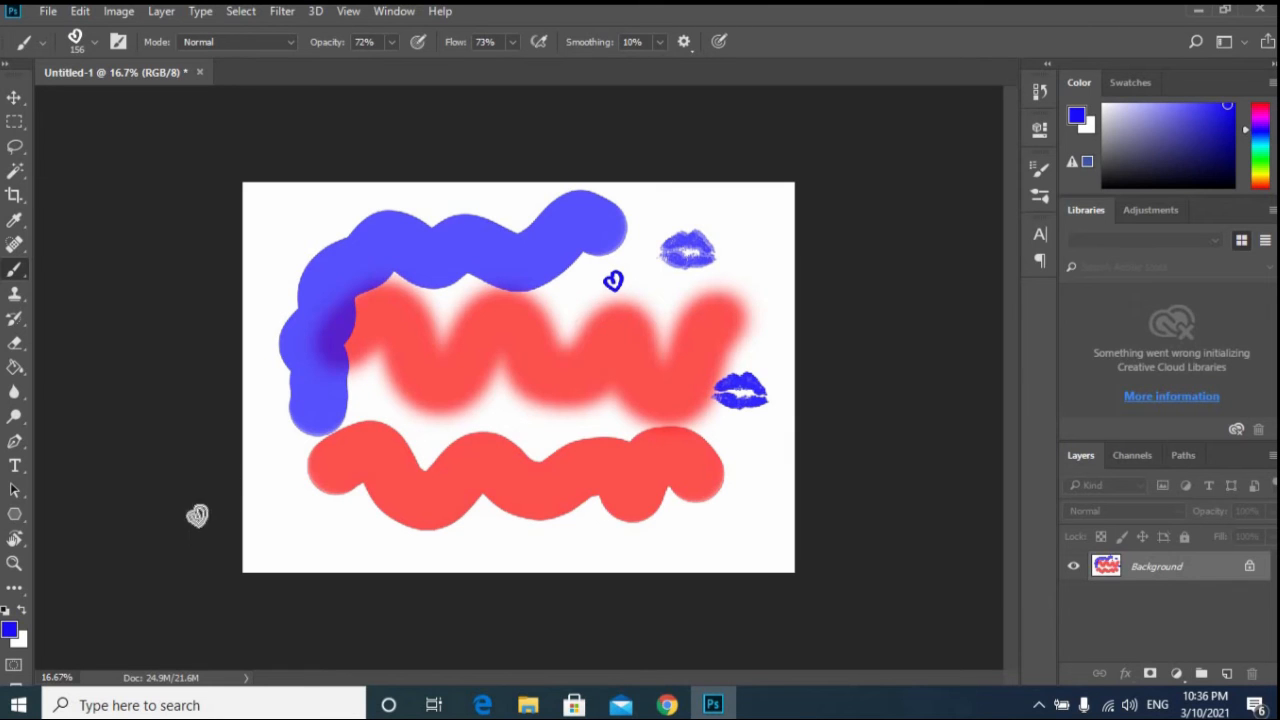
- Change the foreground color from blue to pure red
{"action": "left_click", "coordinate": [10, 630]}
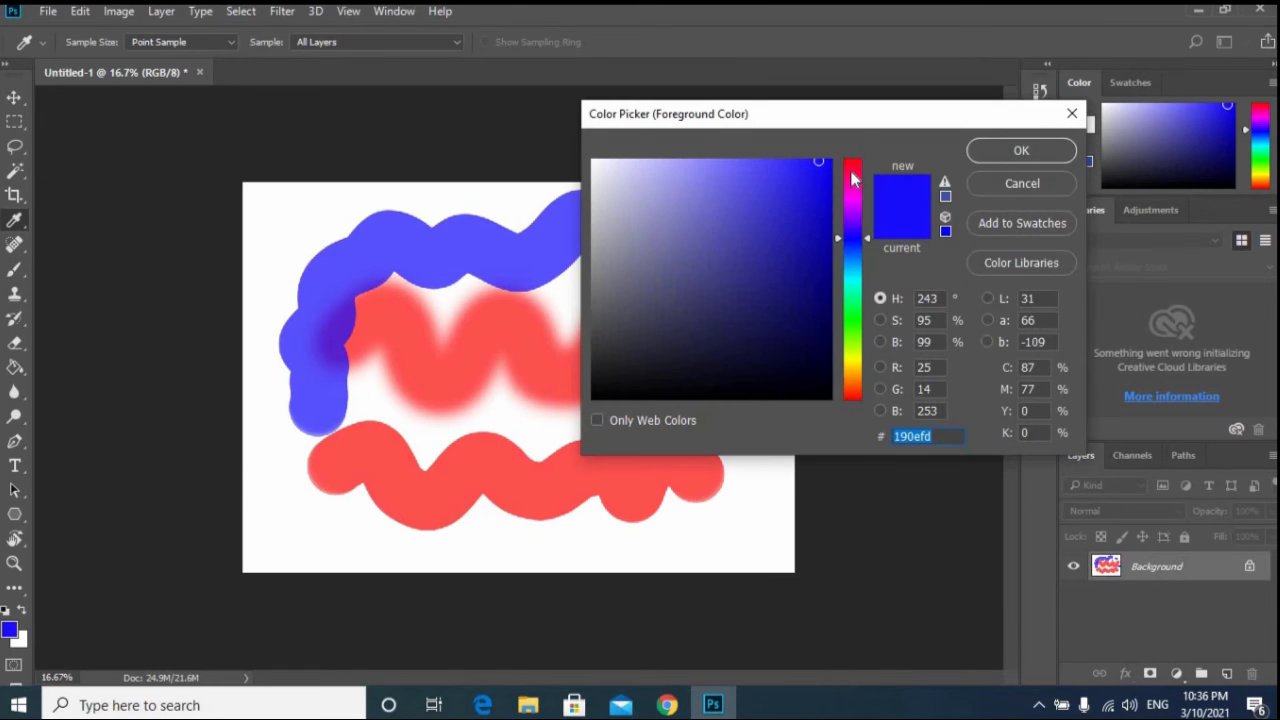
{"action": "left_click_drag", "start_coordinate": [852, 168], "coordinate": [852, 158]}
{"action": "left_click", "coordinate": [1005, 150]}
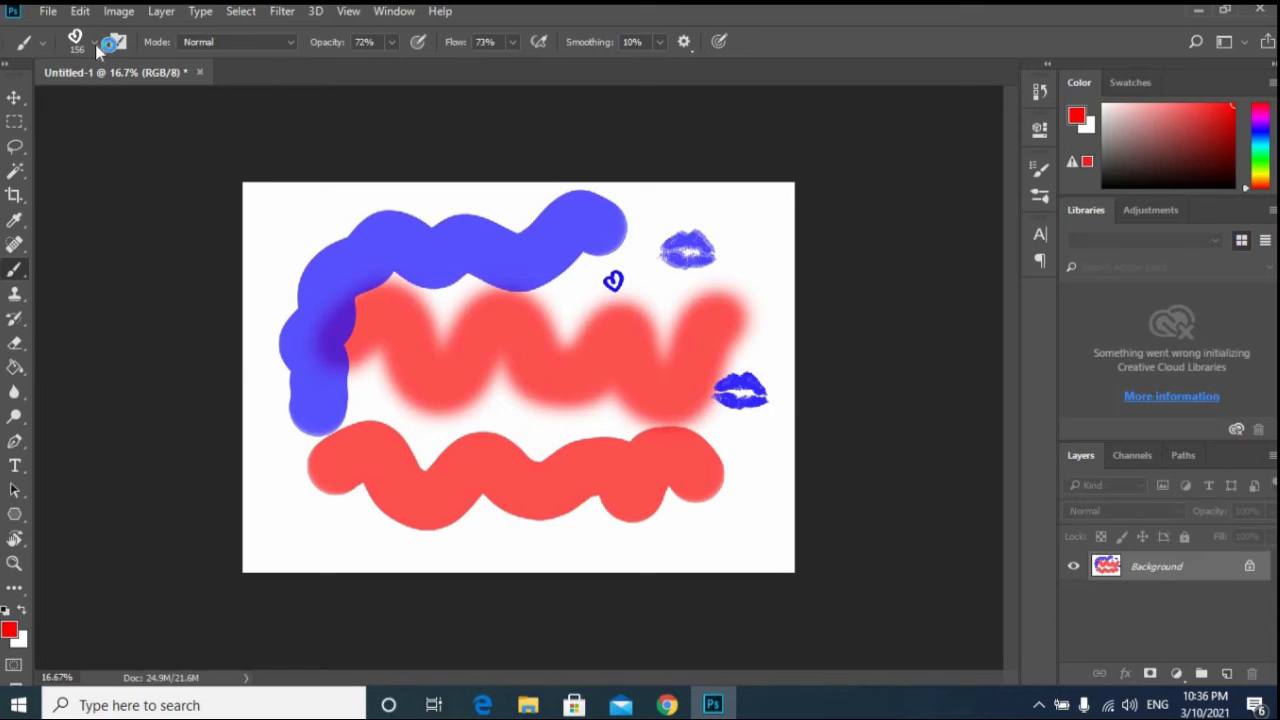
- Enlarge the heart brush to 464 px and stamp red hearts at the canvas center and in all four corners
{"action": "left_click", "coordinate": [95, 43]}
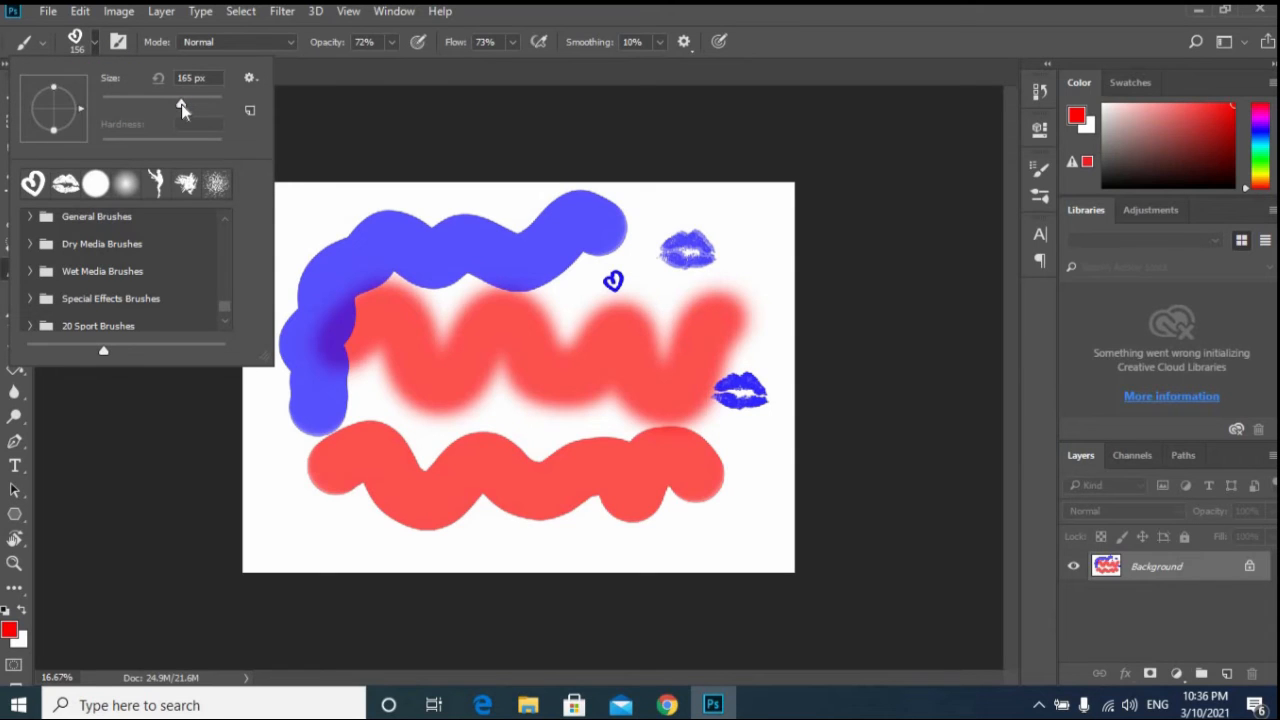
{"action": "left_click", "coordinate": [208, 104]}
{"action": "left_click", "coordinate": [512, 340]}
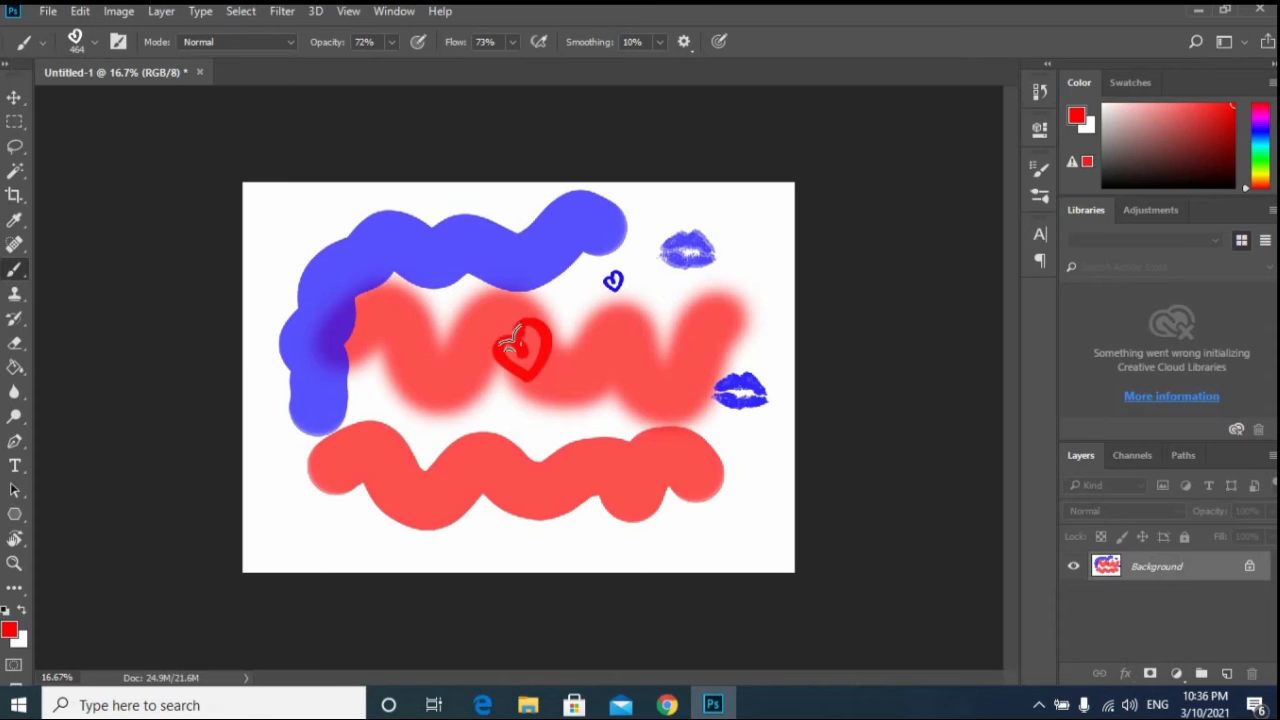
{"action": "left_click", "coordinate": [725, 500]}
{"action": "left_click", "coordinate": [279, 515]}
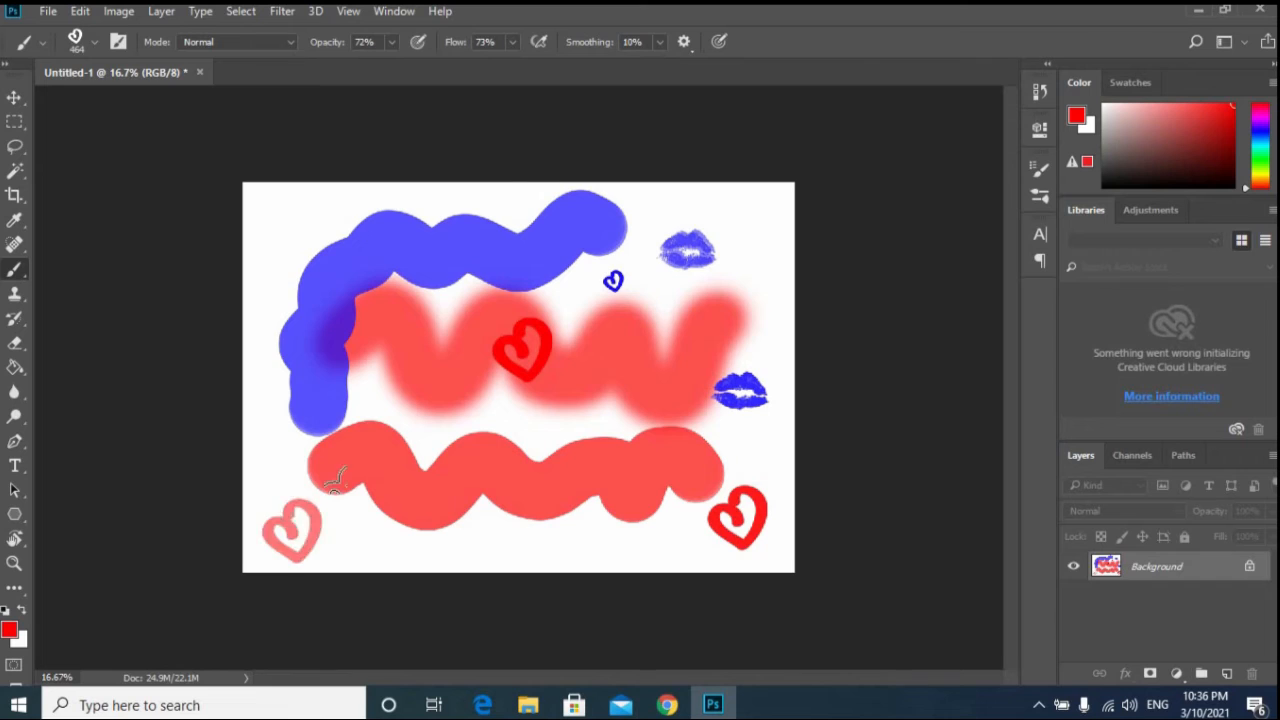
{"action": "left_click", "coordinate": [743, 224]}
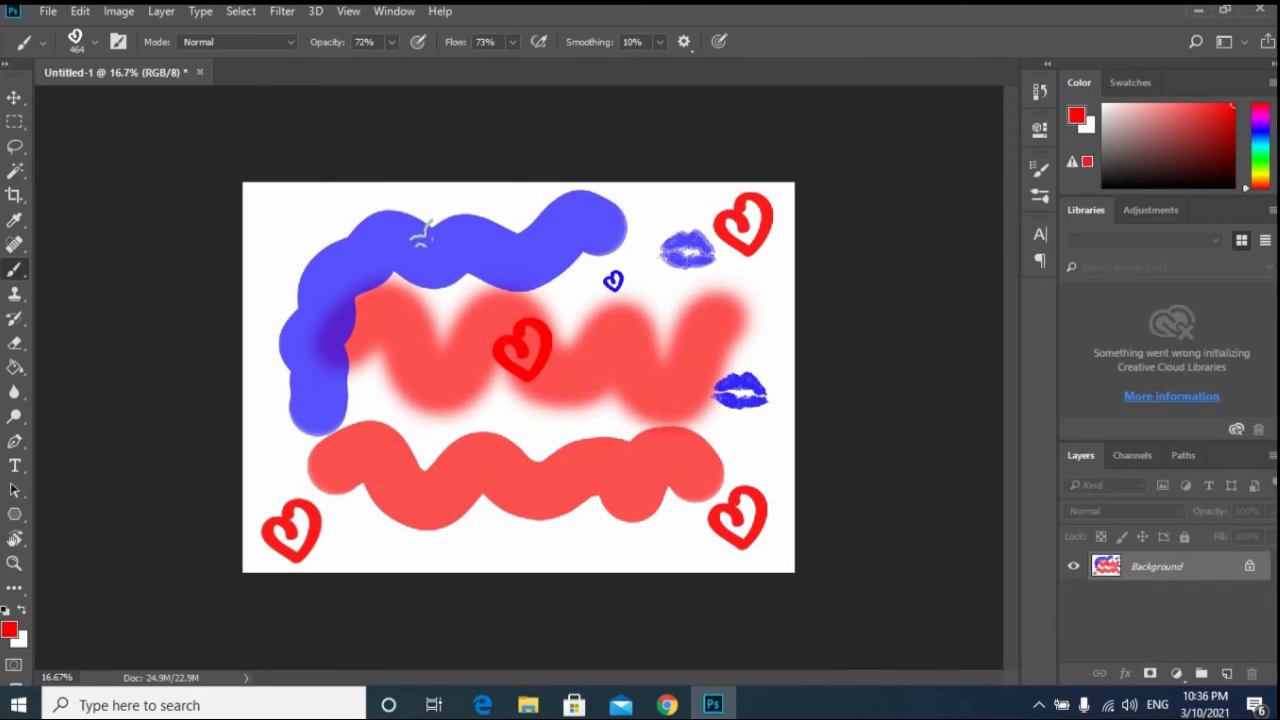
{"action": "left_click", "coordinate": [285, 218]}
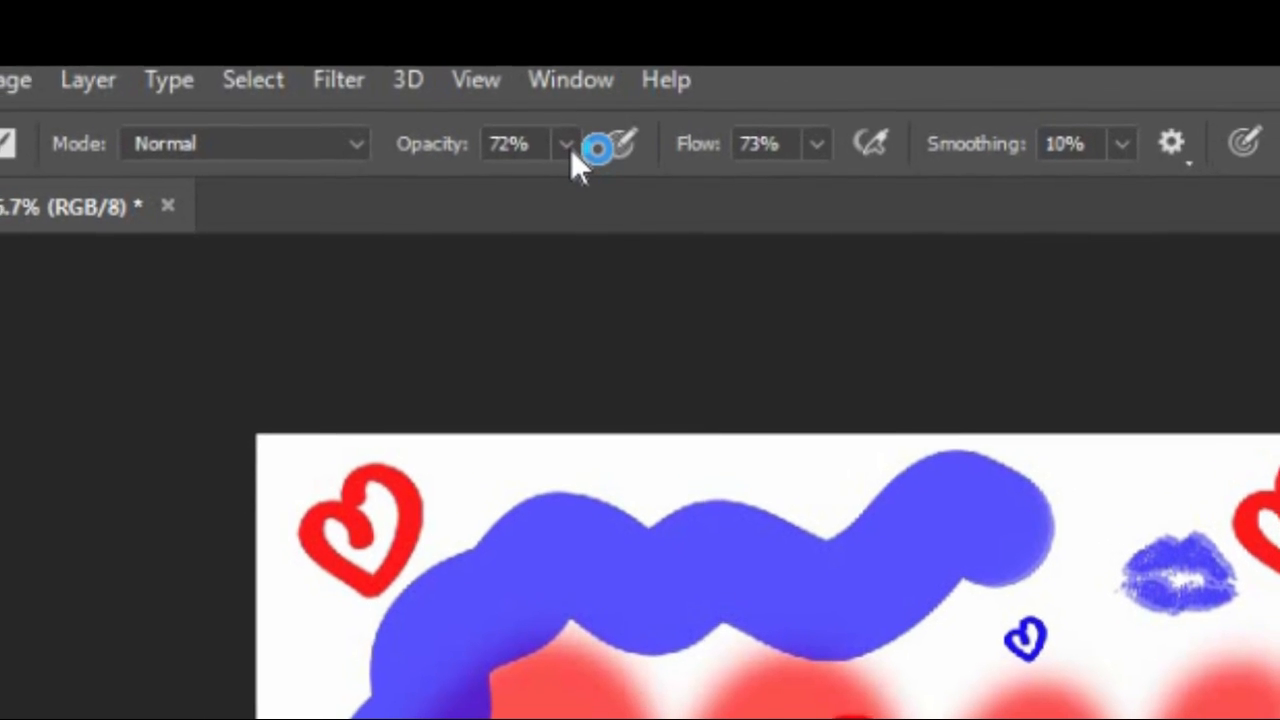
- Stamp two faint red hearts along the canvas's left edge, the lower at 19% brush opacity and the upper at 3%
{"action": "left_click", "coordinate": [527, 104]}
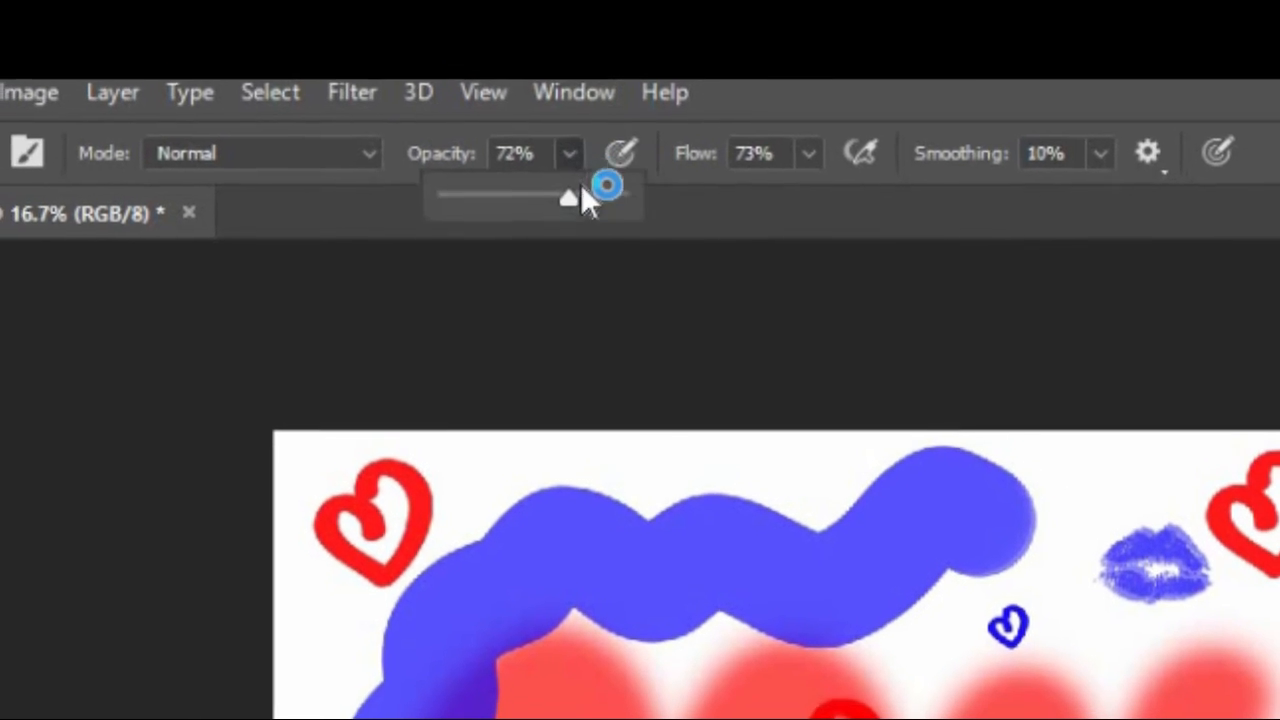
{"action": "left_click_drag", "start_coordinate": [574, 205], "coordinate": [488, 224]}
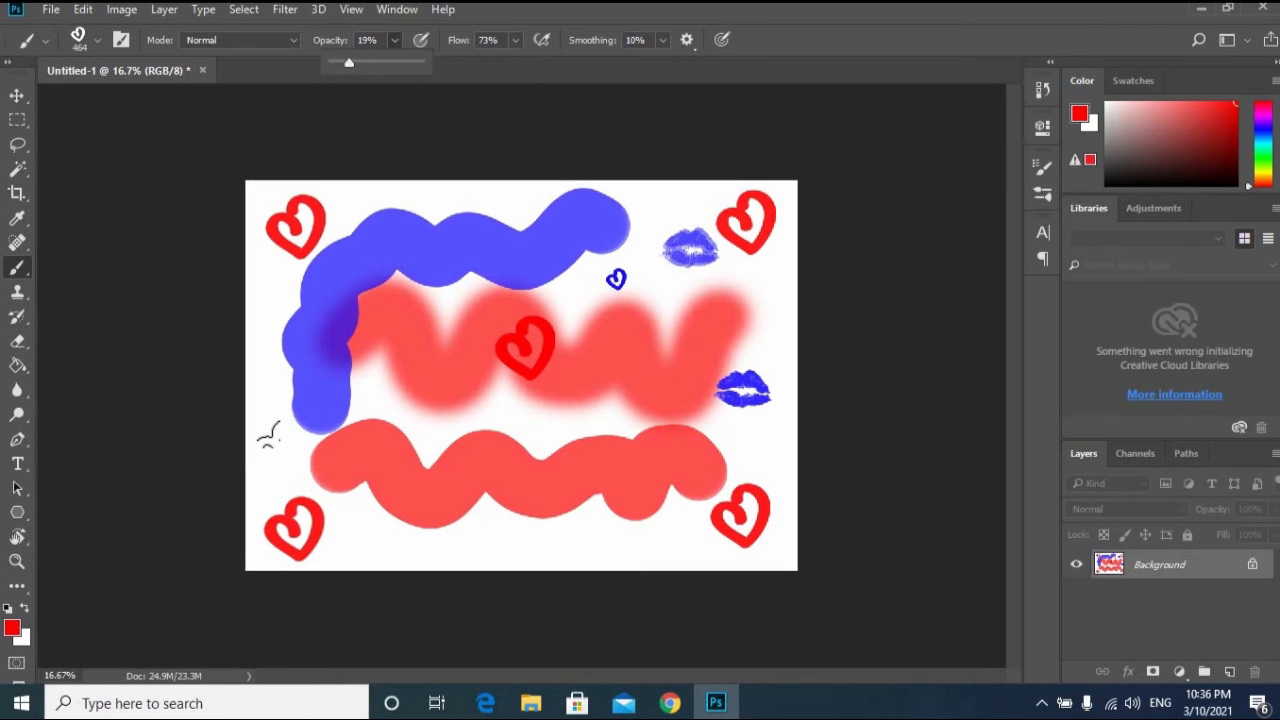
{"action": "left_click", "coordinate": [467, 710]}
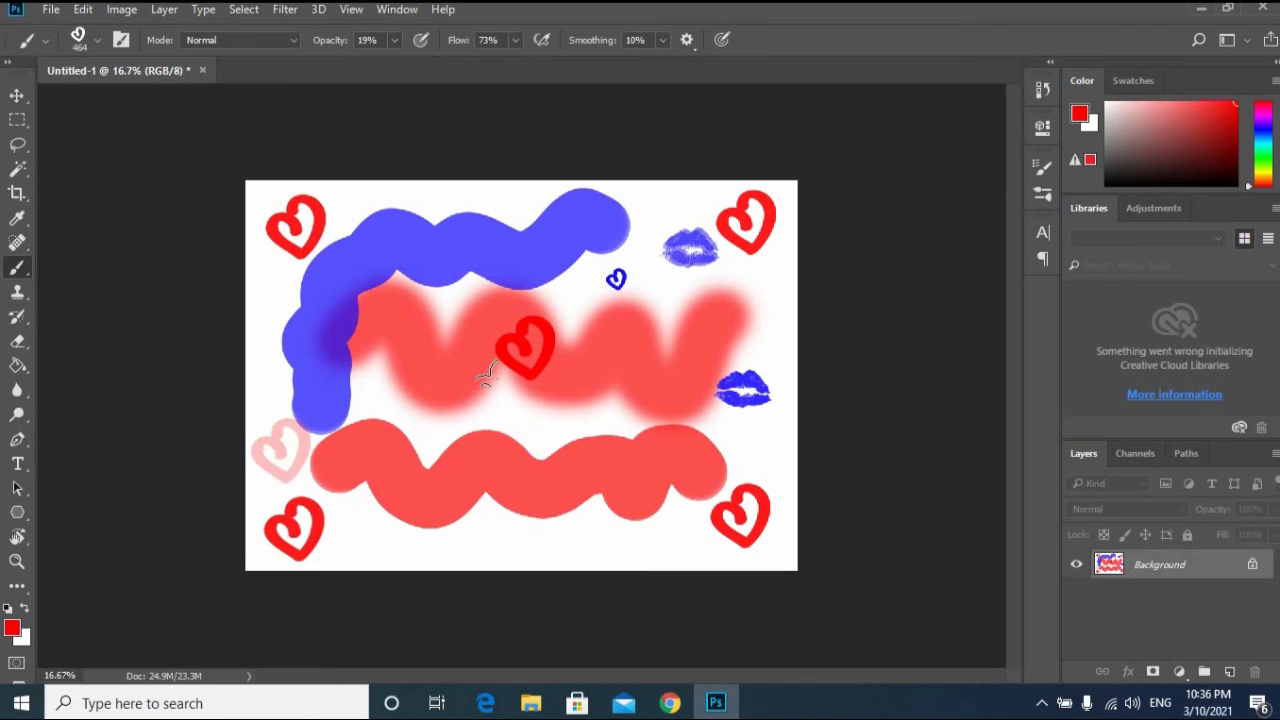
{"action": "left_click", "coordinate": [396, 41]}
{"action": "left_click_drag", "start_coordinate": [395, 62], "coordinate": [380, 62]}
{"action": "left_click", "coordinate": [268, 294]}
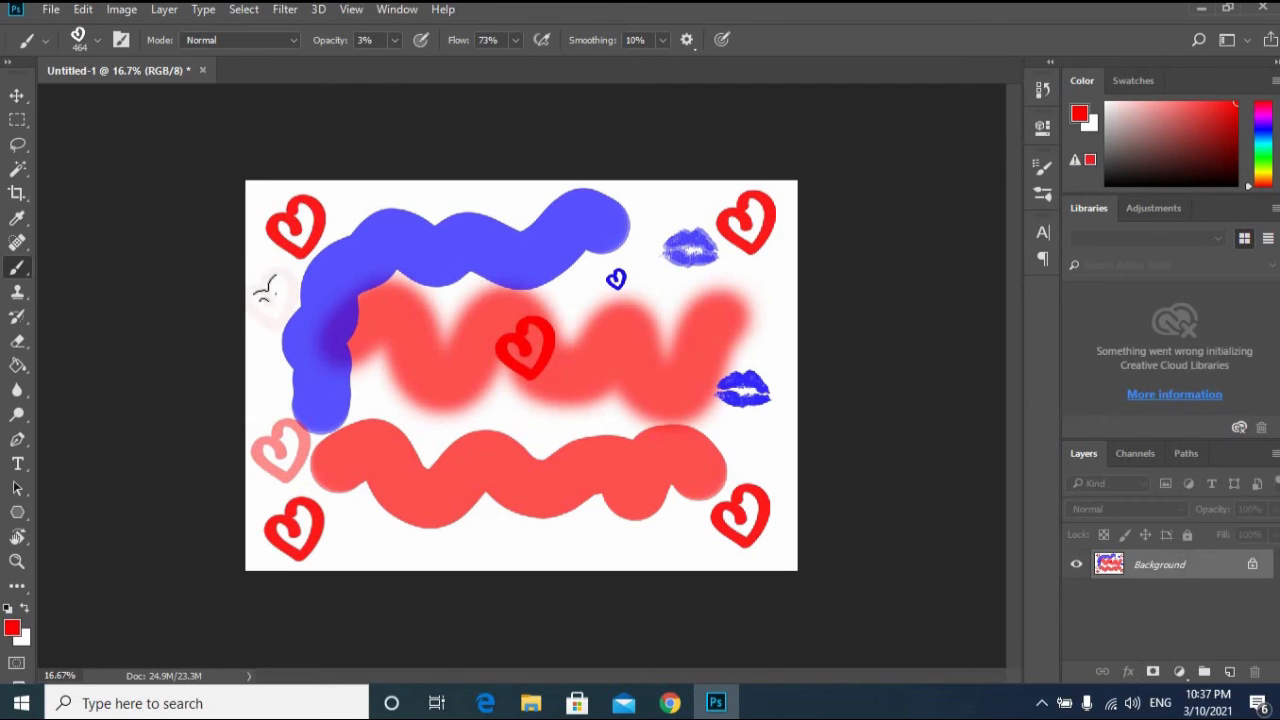
- Set the brush opacity to 100% and stamp a red heart near the canvas's right edge, below the corner heart
{"action": "left_click", "coordinate": [395, 40]}
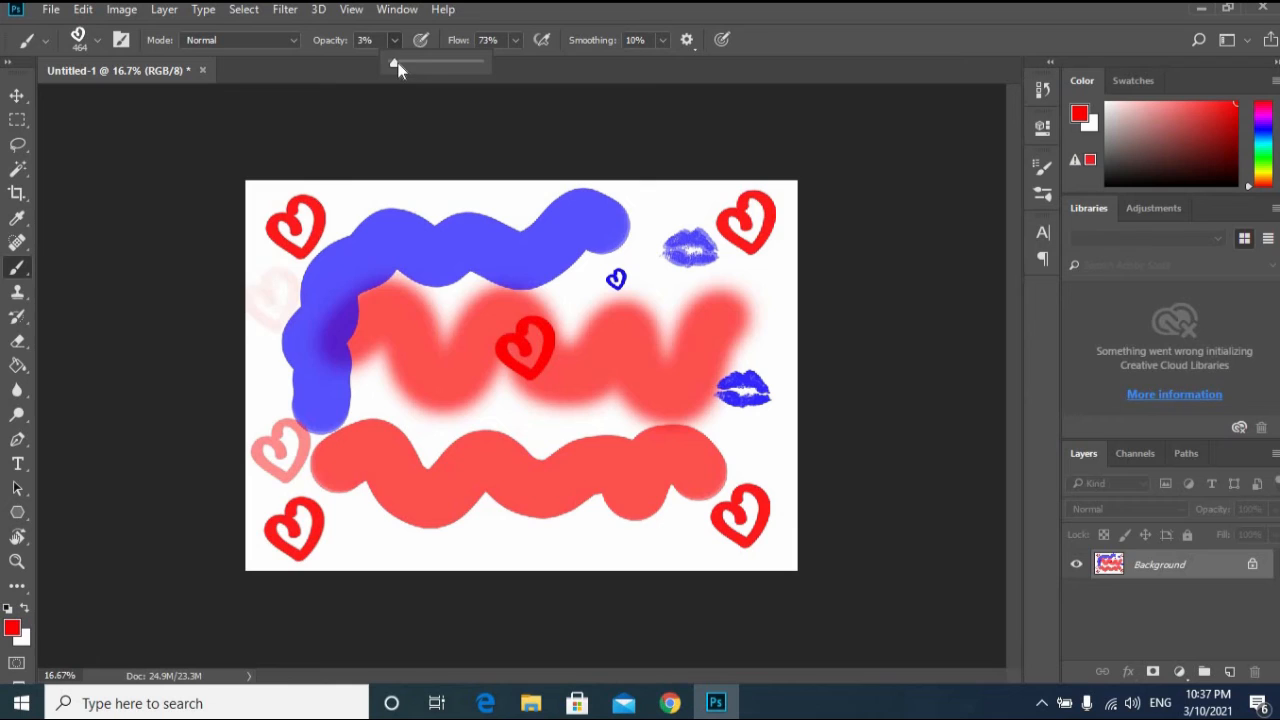
{"action": "left_click_drag", "start_coordinate": [400, 63], "coordinate": [543, 72]}
{"action": "left_click", "coordinate": [744, 296]}
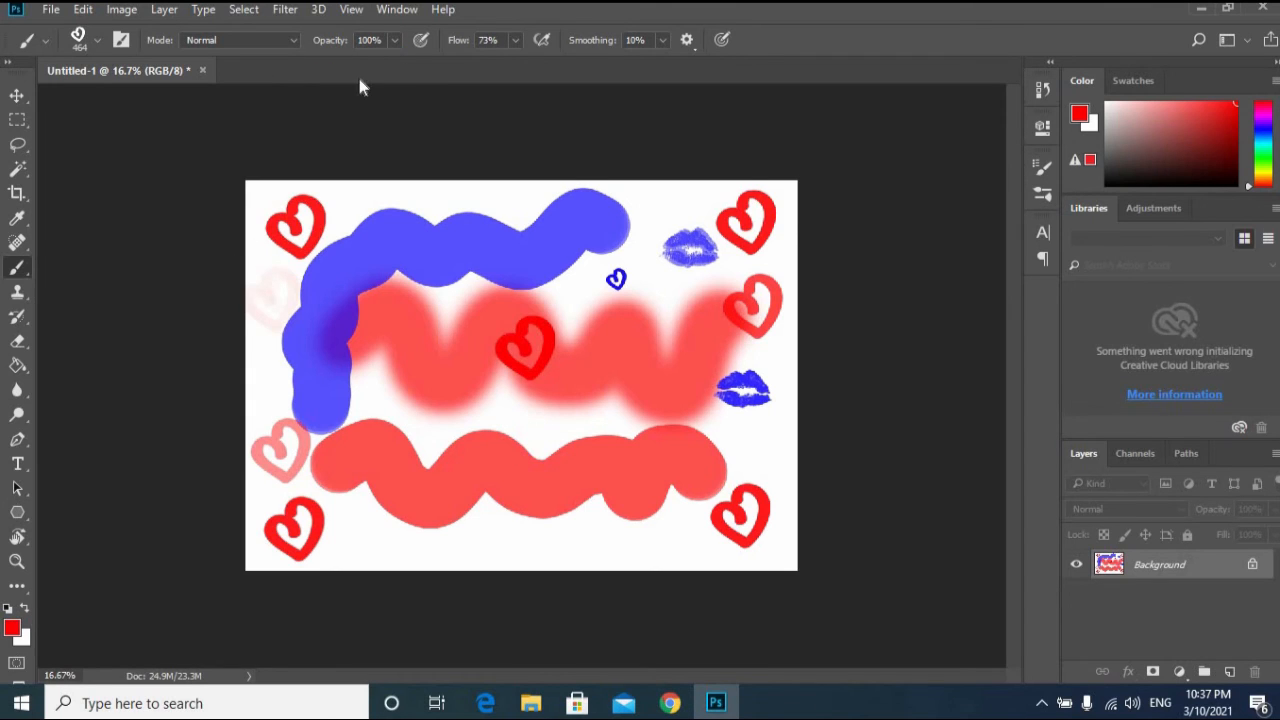
- Paint a C-shaped heart stroke across the canvas middle at 90% flow and a large loop around the artwork at 17% flow
{"action": "left_click", "coordinate": [518, 43]}
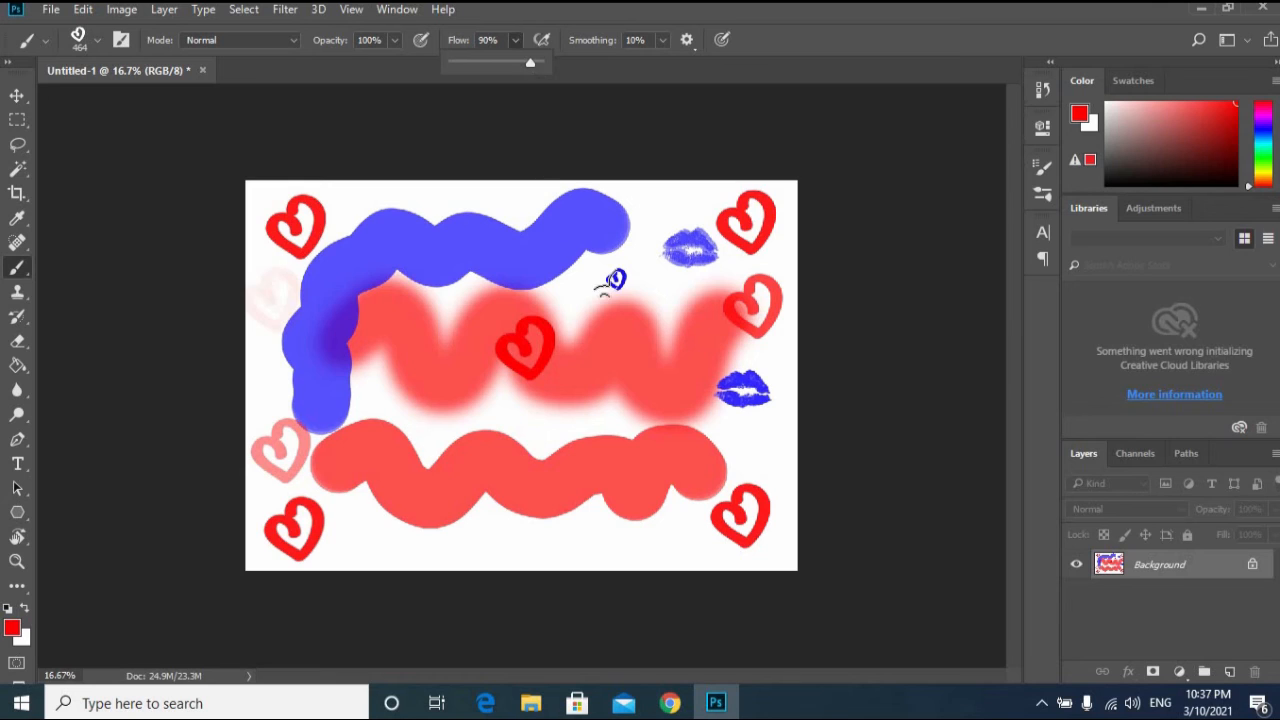
{"action": "mouse_move", "coordinate": [640, 268]}
{"action": "left_mouse_down"}
{"action": "mouse_move", "coordinate": [437, 289]}
{"action": "mouse_move", "coordinate": [314, 323]}
{"action": "mouse_move", "coordinate": [606, 394]}
{"action": "mouse_move", "coordinate": [618, 410]}
{"action": "left_mouse_up"}
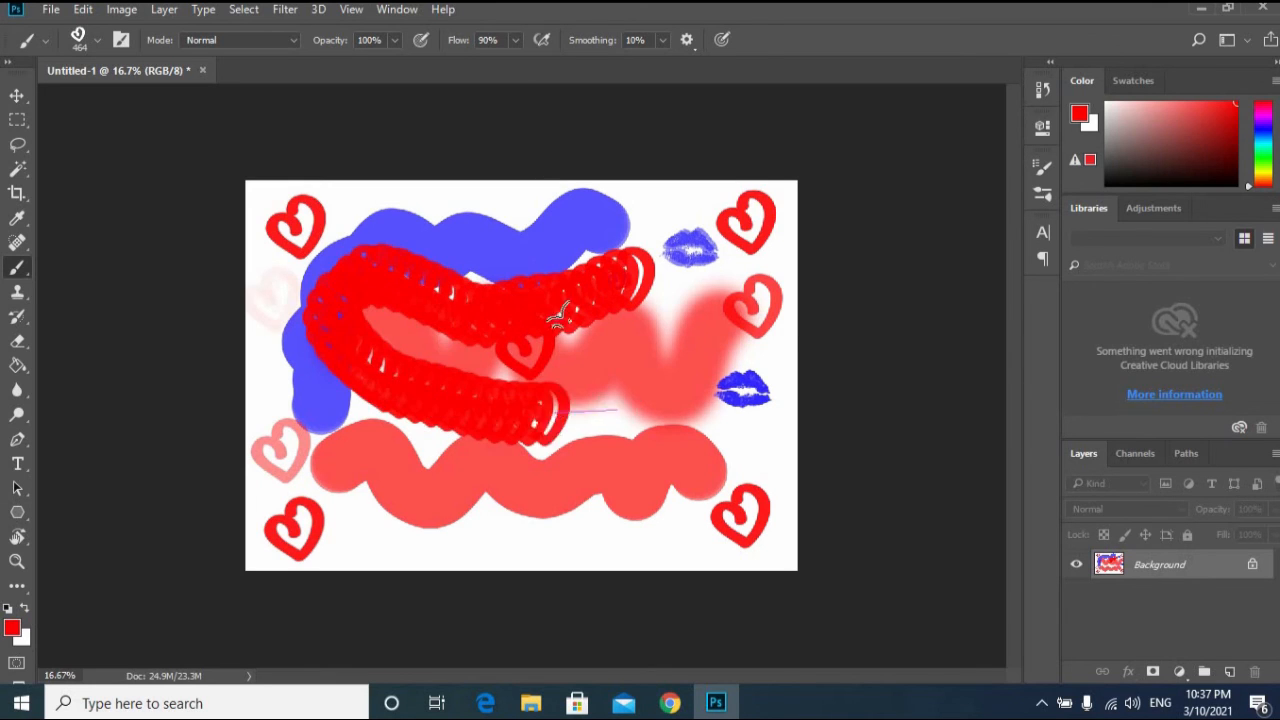
{"action": "left_click", "coordinate": [519, 40]}
{"action": "left_click_drag", "start_coordinate": [515, 62], "coordinate": [452, 64]}
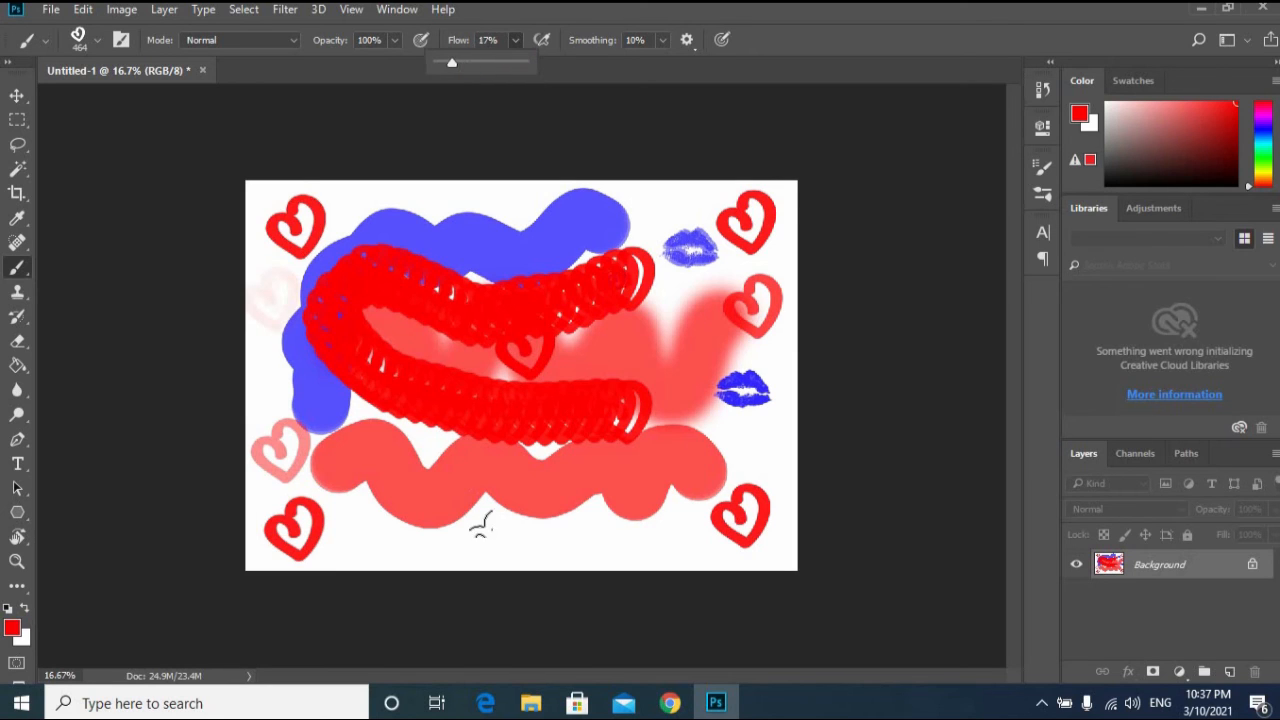
{"action": "mouse_move", "coordinate": [481, 525]}
{"action": "left_mouse_down"}
{"action": "mouse_move", "coordinate": [371, 483]}
{"action": "mouse_move", "coordinate": [308, 405]}
{"action": "mouse_move", "coordinate": [264, 278]}
{"action": "mouse_move", "coordinate": [343, 210]}
{"action": "mouse_move", "coordinate": [475, 182]}
{"action": "mouse_move", "coordinate": [739, 225]}
{"action": "mouse_move", "coordinate": [747, 340]}
{"action": "mouse_move", "coordinate": [688, 445]}
{"action": "mouse_move", "coordinate": [597, 503]}
{"action": "mouse_move", "coordinate": [531, 518]}
{"action": "mouse_move", "coordinate": [443, 500]}
{"action": "left_mouse_up"}
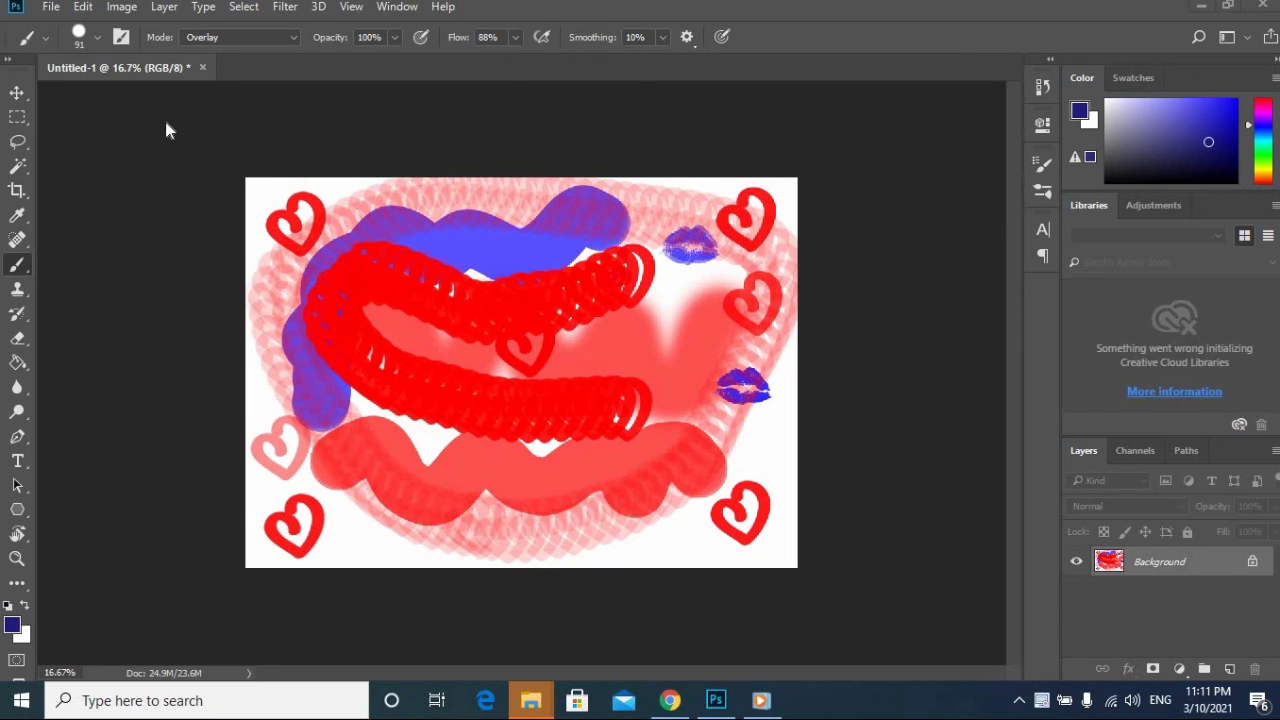
- Open the pink cloud image w-qjCHPZbeXCQ-unsplash.jpg as a new document
{"action": "left_click", "coordinate": [52, 8]}
{"action": "left_click", "coordinate": [95, 46]}
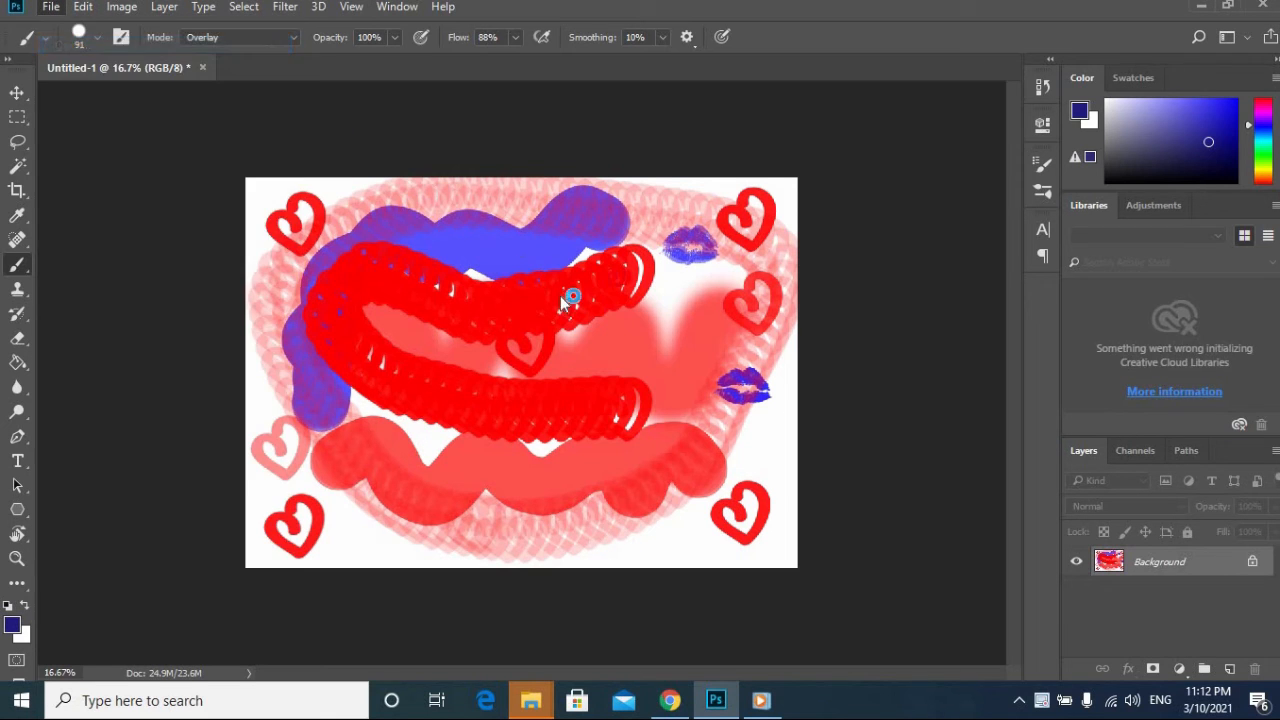
{"action": "left_click_drag", "start_coordinate": [1269, 534], "coordinate": [1222, 586]}
{"action": "left_click", "coordinate": [1128, 651]}
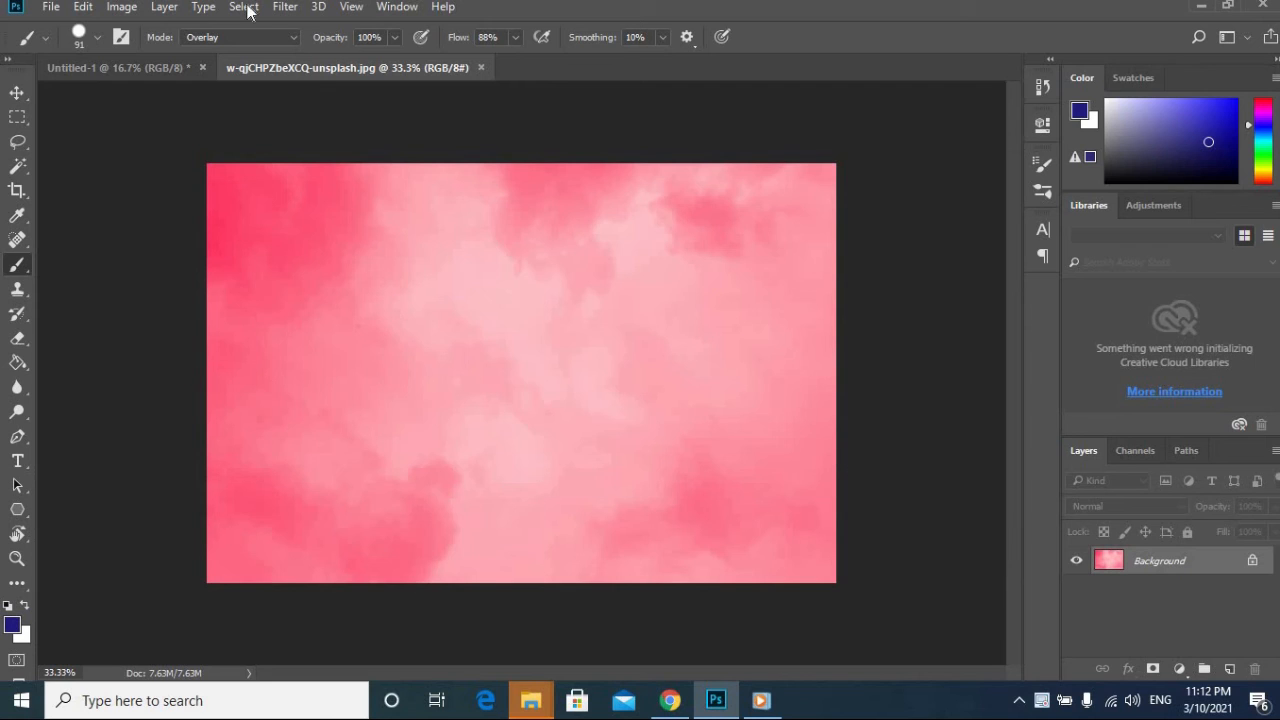
- Set the brush mode to Normal and paint a dark blue wavy stroke across the image's upper half, looping back underneath
{"action": "left_click", "coordinate": [262, 39]}
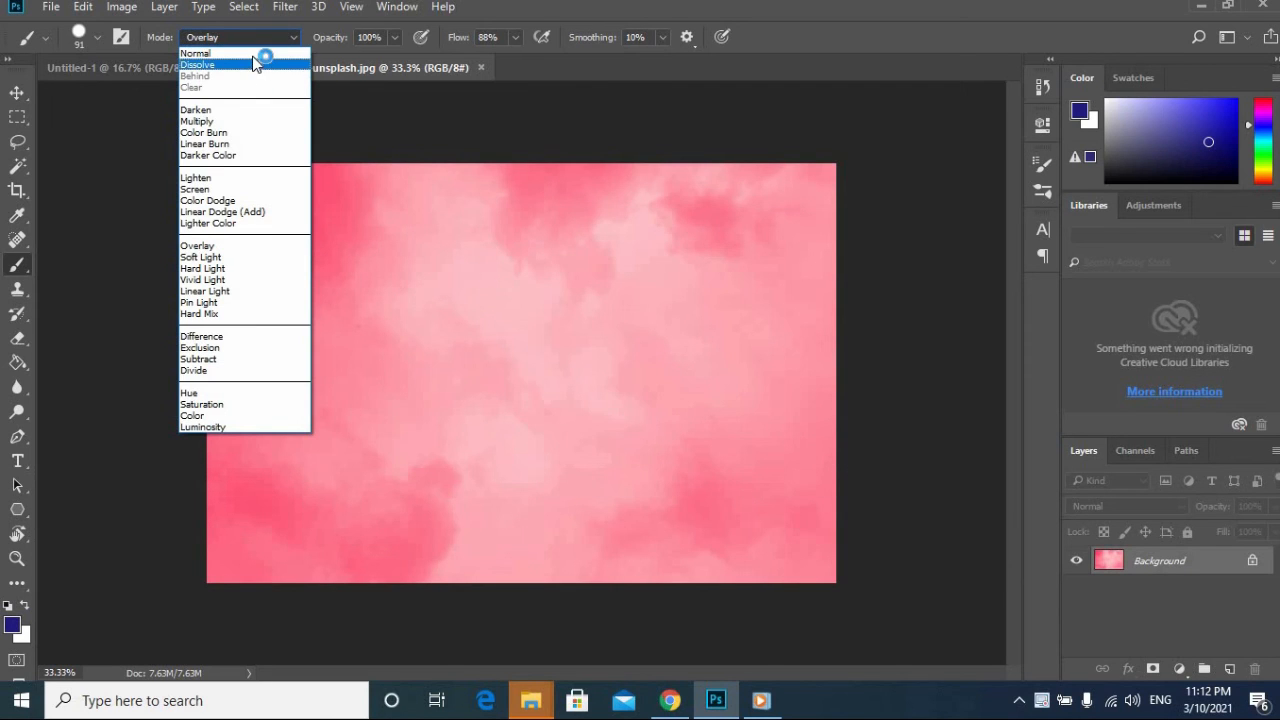
{"action": "left_click", "coordinate": [195, 53]}
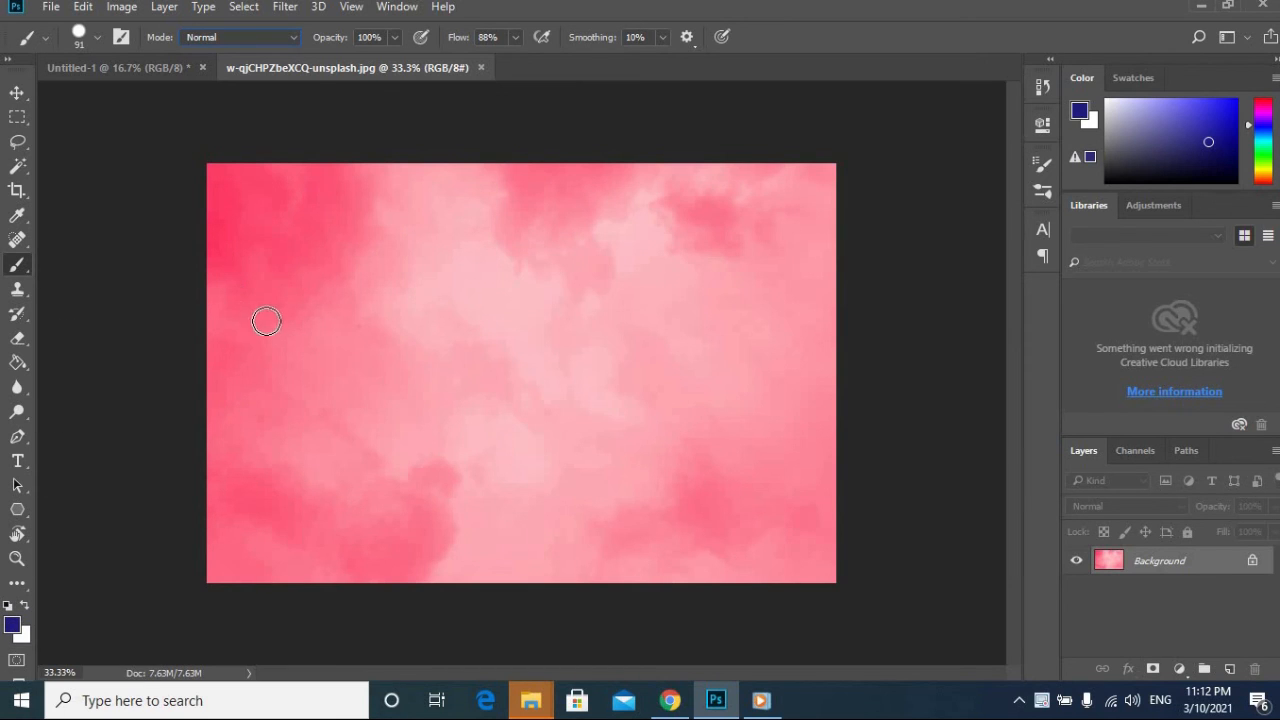
{"action": "mouse_move", "coordinate": [263, 310]}
{"action": "left_mouse_down"}
{"action": "mouse_move", "coordinate": [288, 273]}
{"action": "mouse_move", "coordinate": [330, 258]}
{"action": "mouse_move", "coordinate": [361, 320]}
{"action": "mouse_move", "coordinate": [433, 307]}
{"action": "mouse_move", "coordinate": [466, 247]}
{"action": "mouse_move", "coordinate": [498, 272]}
{"action": "left_mouse_up"}
{"action": "mouse_move", "coordinate": [611, 263]}
{"action": "left_mouse_down"}
{"action": "mouse_move", "coordinate": [647, 322]}
{"action": "mouse_move", "coordinate": [706, 259]}
{"action": "mouse_move", "coordinate": [766, 245]}
{"action": "mouse_move", "coordinate": [786, 342]}
{"action": "mouse_move", "coordinate": [758, 356]}
{"action": "left_mouse_up"}
{"action": "mouse_move", "coordinate": [385, 369]}
{"action": "left_mouse_down"}
{"action": "mouse_move", "coordinate": [332, 368]}
{"action": "mouse_move", "coordinate": [301, 333]}
{"action": "mouse_move", "coordinate": [264, 366]}
{"action": "left_mouse_up"}
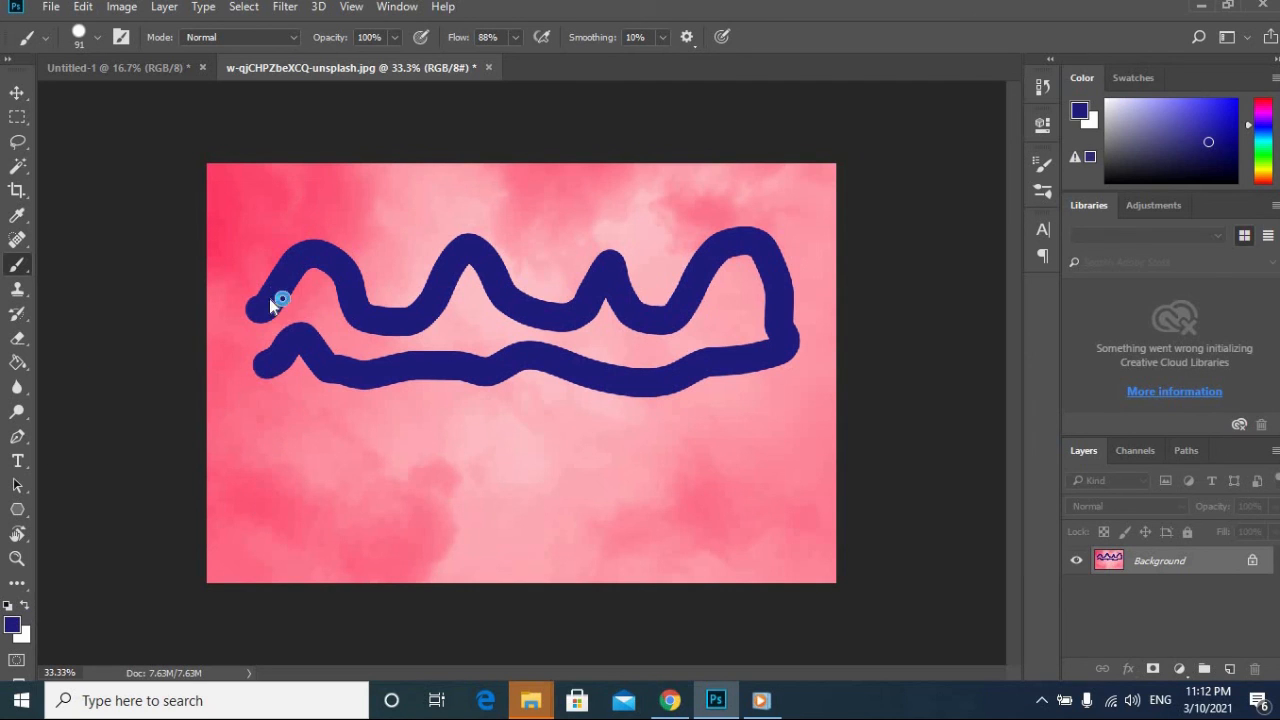
- Set the brush mode to Overlay and paint wavy, looping strokes over the lower half, left side and existing blue line
{"action": "left_click", "coordinate": [294, 38]}
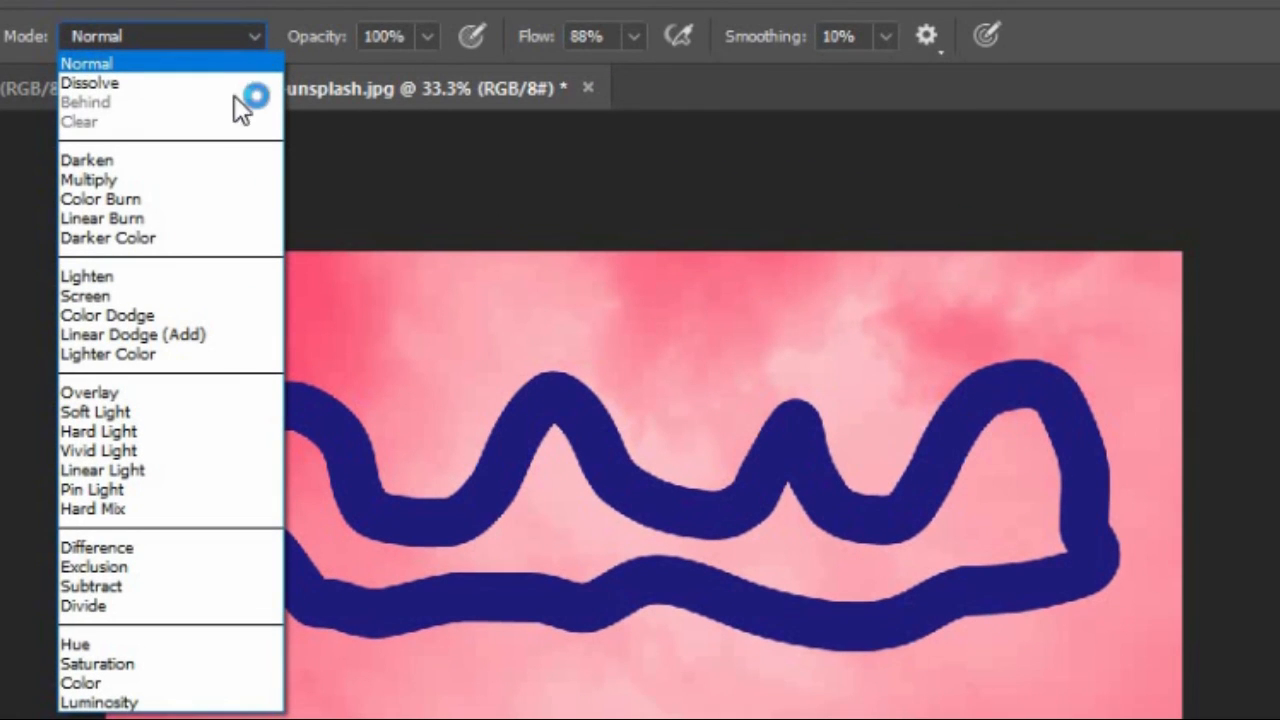
{"action": "left_click", "coordinate": [138, 393]}
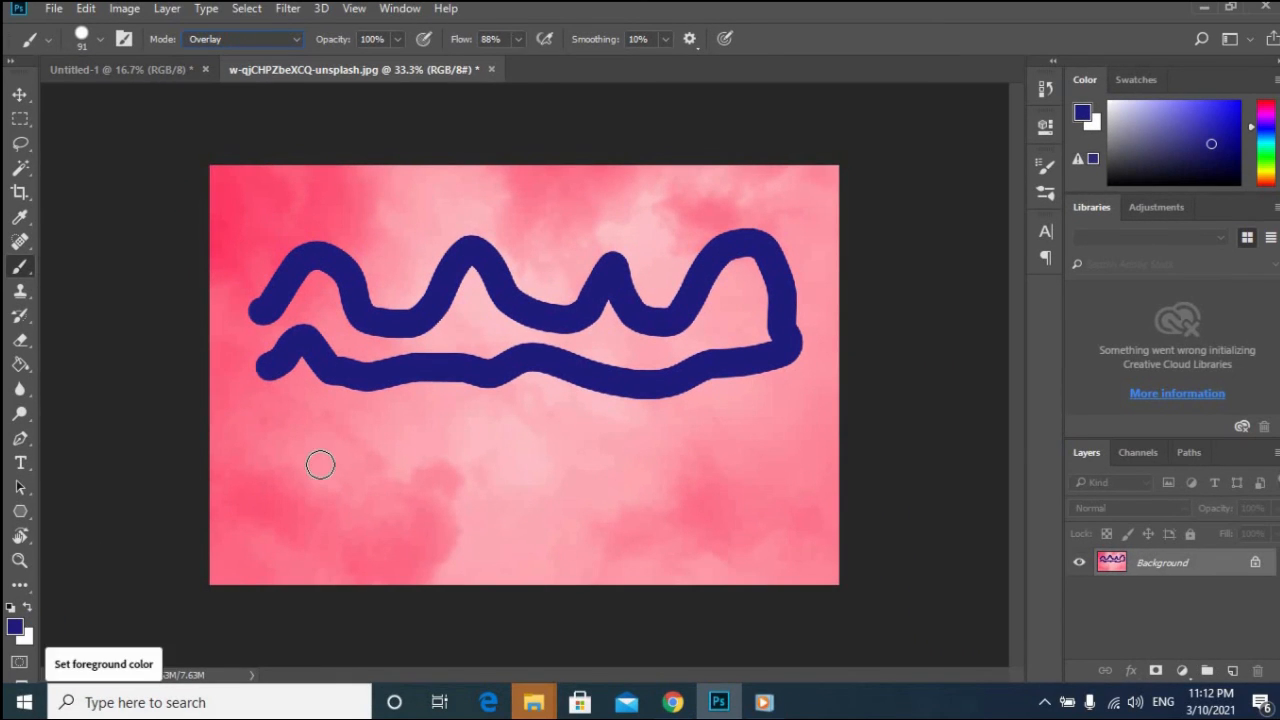
{"action": "mouse_move", "coordinate": [263, 480]}
{"action": "left_mouse_down"}
{"action": "mouse_move", "coordinate": [346, 496]}
{"action": "mouse_move", "coordinate": [417, 489]}
{"action": "mouse_move", "coordinate": [494, 443]}
{"action": "mouse_move", "coordinate": [495, 458]}
{"action": "left_mouse_up"}
{"action": "mouse_move", "coordinate": [582, 438]}
{"action": "left_mouse_down"}
{"action": "mouse_move", "coordinate": [629, 426]}
{"action": "mouse_move", "coordinate": [663, 493]}
{"action": "mouse_move", "coordinate": [734, 446]}
{"action": "mouse_move", "coordinate": [803, 540]}
{"action": "mouse_move", "coordinate": [316, 538]}
{"action": "mouse_move", "coordinate": [720, 508]}
{"action": "mouse_move", "coordinate": [327, 491]}
{"action": "mouse_move", "coordinate": [209, 443]}
{"action": "mouse_move", "coordinate": [245, 440]}
{"action": "mouse_move", "coordinate": [223, 191]}
{"action": "mouse_move", "coordinate": [223, 332]}
{"action": "mouse_move", "coordinate": [297, 191]}
{"action": "mouse_move", "coordinate": [337, 249]}
{"action": "mouse_move", "coordinate": [277, 294]}
{"action": "mouse_move", "coordinate": [334, 298]}
{"action": "mouse_move", "coordinate": [294, 363]}
{"action": "mouse_move", "coordinate": [245, 505]}
{"action": "mouse_move", "coordinate": [650, 570]}
{"action": "left_mouse_up"}
{"action": "mouse_move", "coordinate": [636, 418]}
{"action": "left_mouse_down"}
{"action": "mouse_move", "coordinate": [760, 257]}
{"action": "mouse_move", "coordinate": [575, 319]}
{"action": "left_mouse_up"}
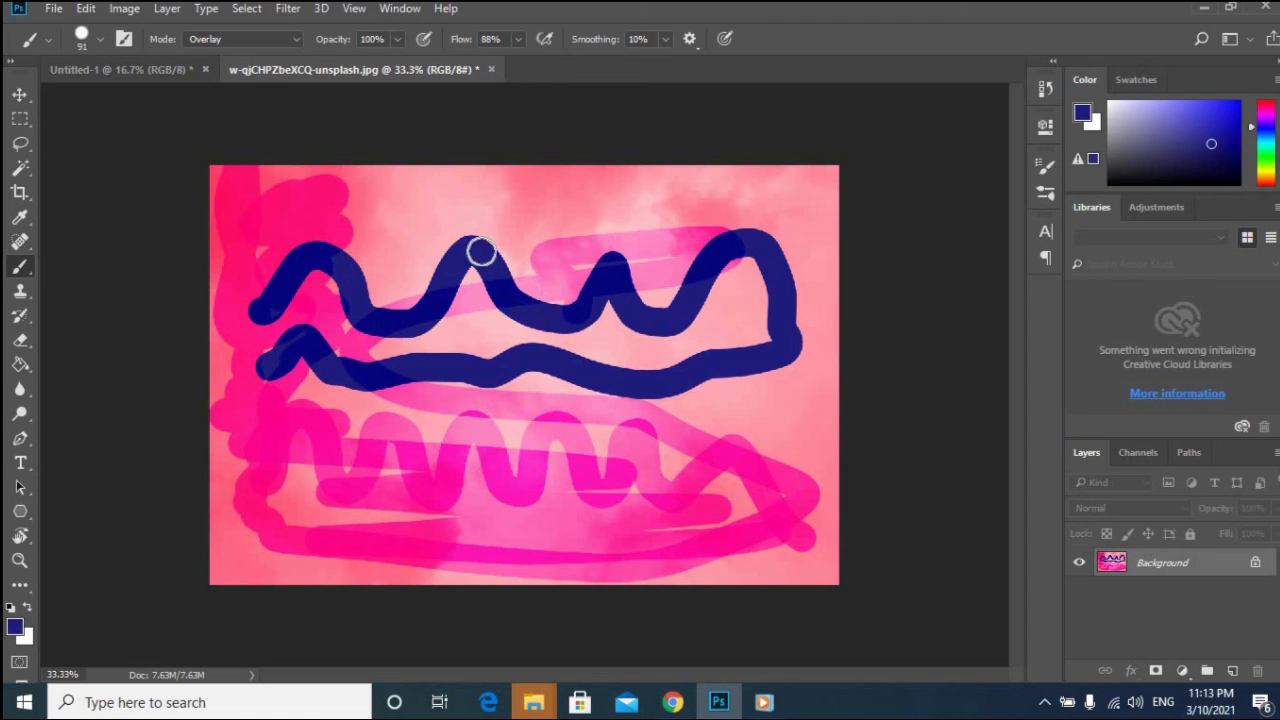
- Lower the brush opacity to 52% and paint a small Overlay patch near the image top, above the first two blue peaks
{"action": "left_click", "coordinate": [397, 39]}
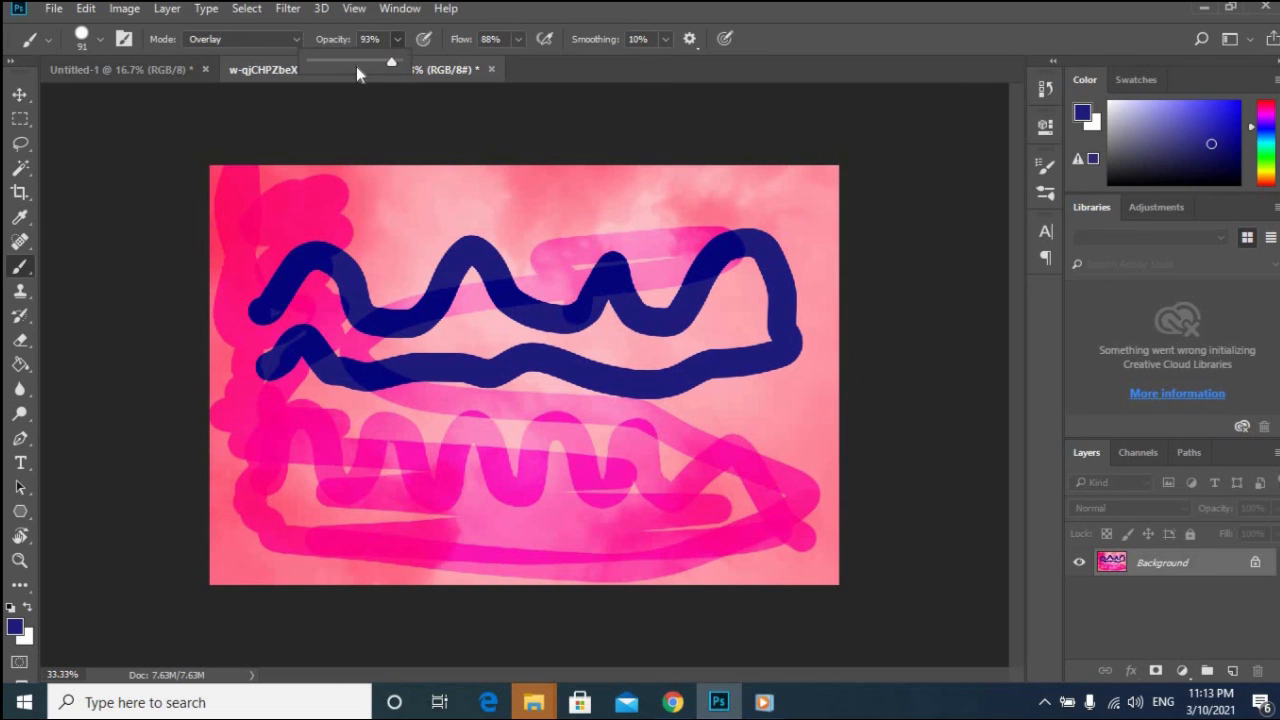
{"action": "left_click", "coordinate": [356, 66]}
{"action": "left_click", "coordinate": [448, 212]}
{"action": "mouse_move", "coordinate": [449, 211]}
{"action": "left_mouse_down"}
{"action": "mouse_move", "coordinate": [389, 214]}
{"action": "mouse_move", "coordinate": [356, 194]}
{"action": "mouse_move", "coordinate": [376, 186]}
{"action": "left_mouse_up"}
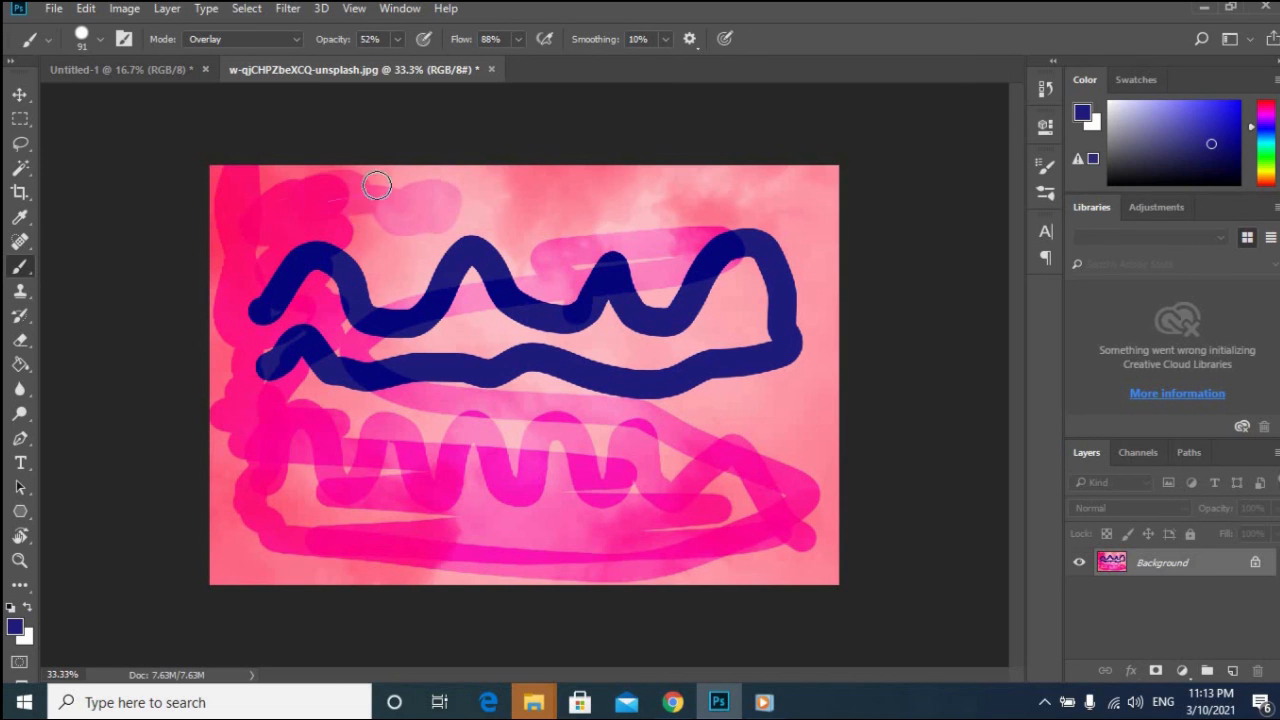
- Raise the brush opacity to 100% and paint an Overlay patch near the top center of the image
{"action": "left_click", "coordinate": [397, 40]}
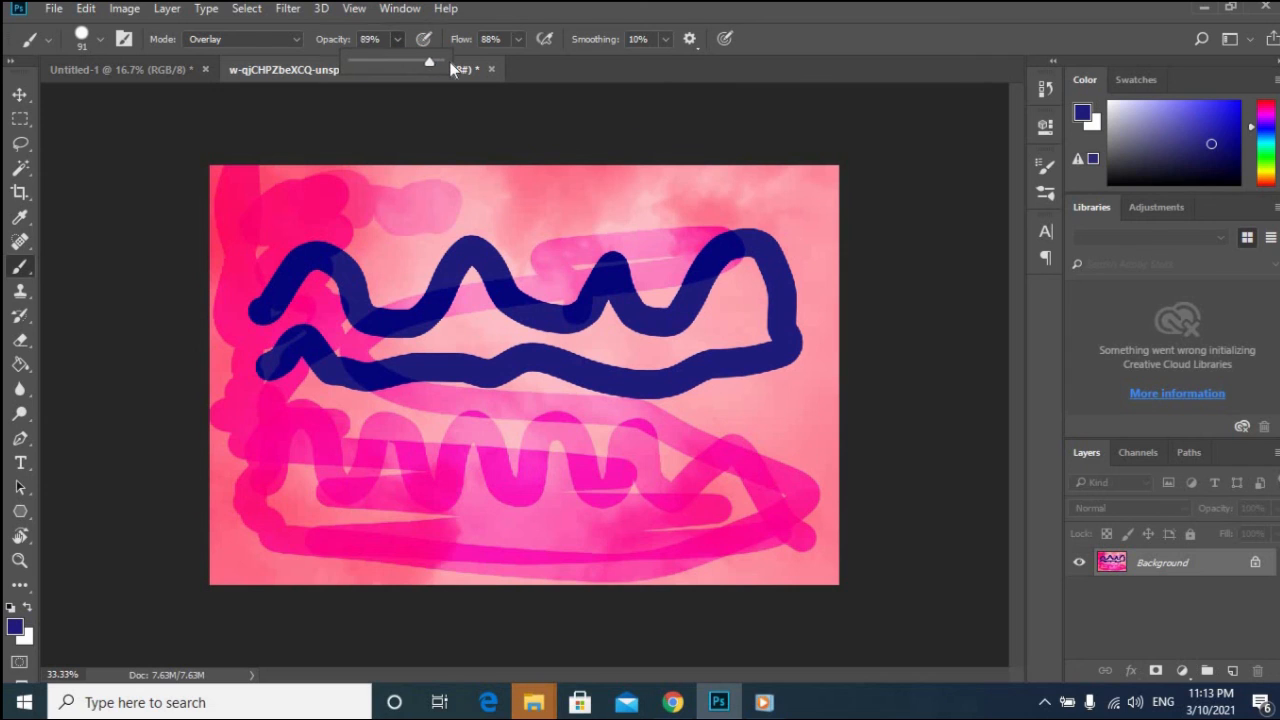
{"action": "left_click", "coordinate": [438, 63]}
{"action": "mouse_move", "coordinate": [513, 218]}
{"action": "left_mouse_down"}
{"action": "mouse_move", "coordinate": [575, 185]}
{"action": "mouse_move", "coordinate": [560, 232]}
{"action": "left_mouse_up"}
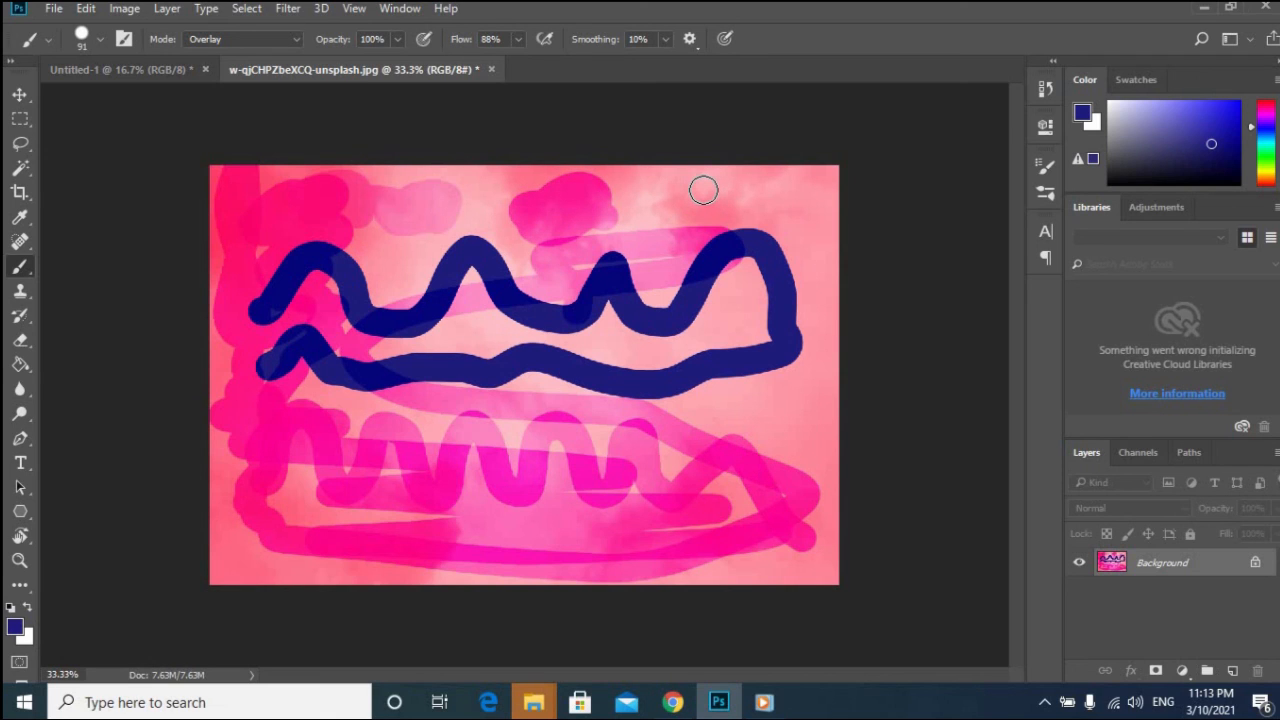